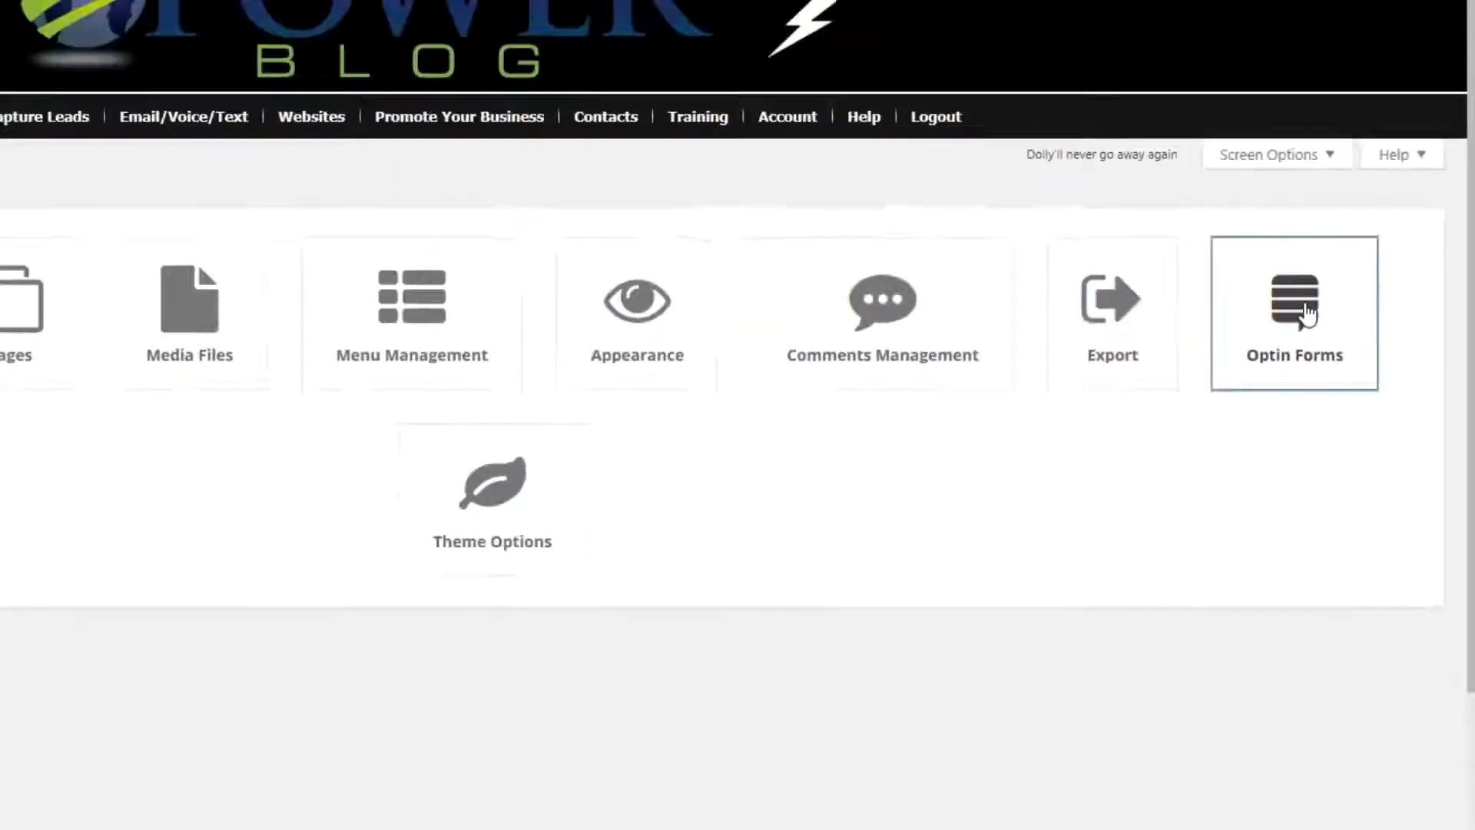
Start a new optin form of the Pop Up type.
left_click(1306, 311)
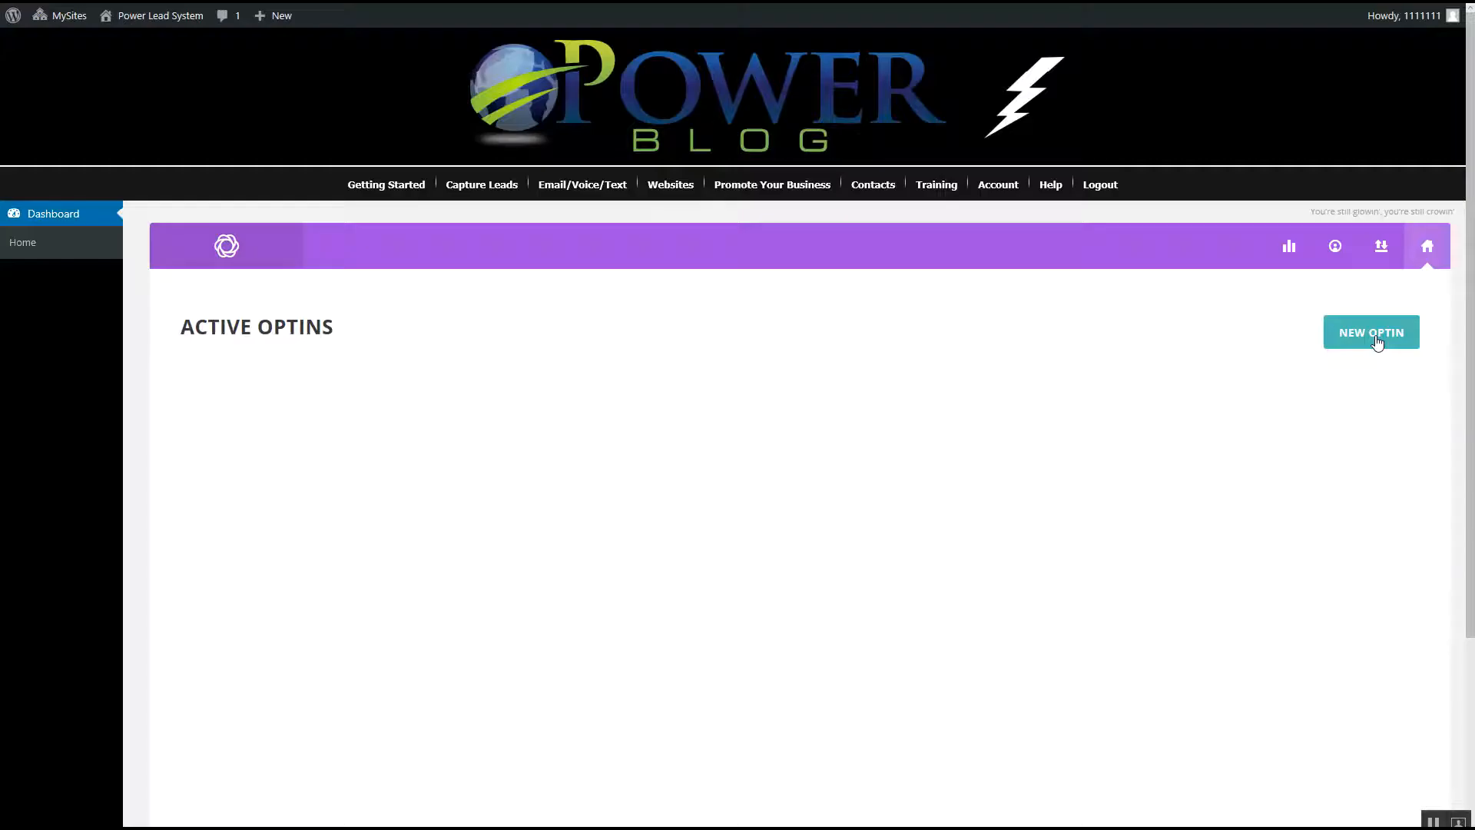
left_click(1095, 454)
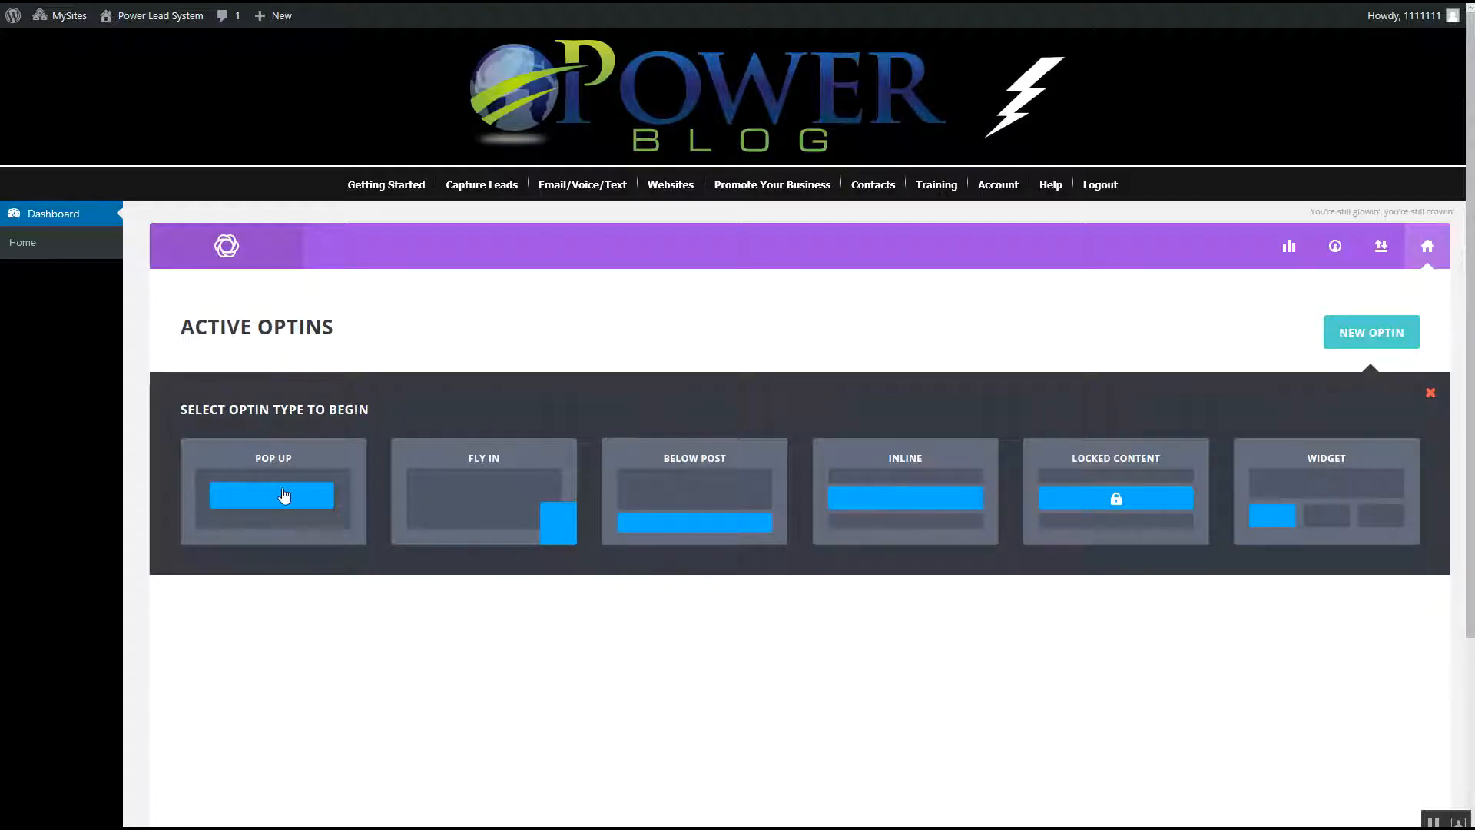
left_click(284, 496)
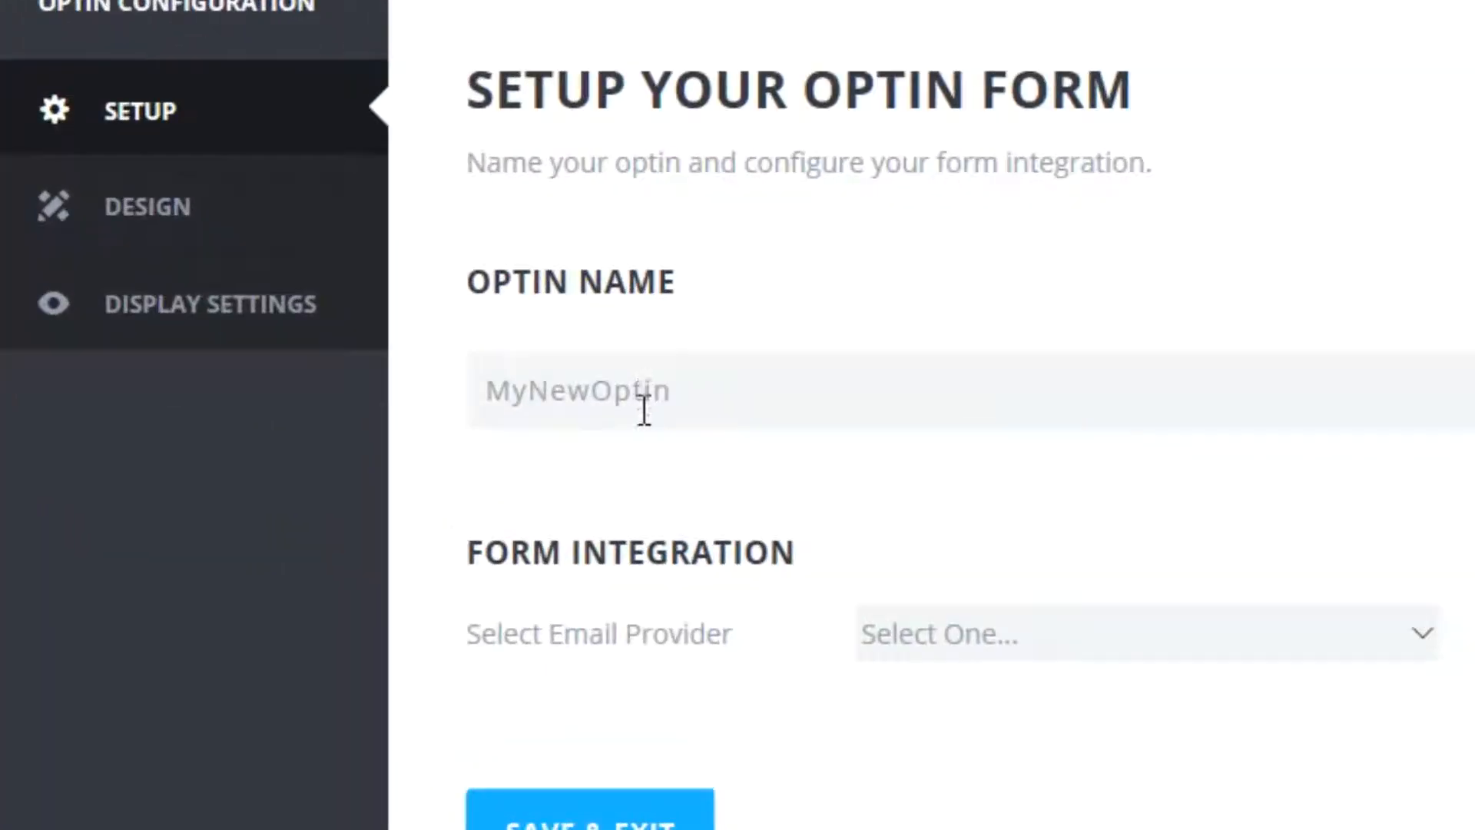
Name the optin "My Pop Up Form" and choose AWeber as the email provider.
left_click(645, 411)
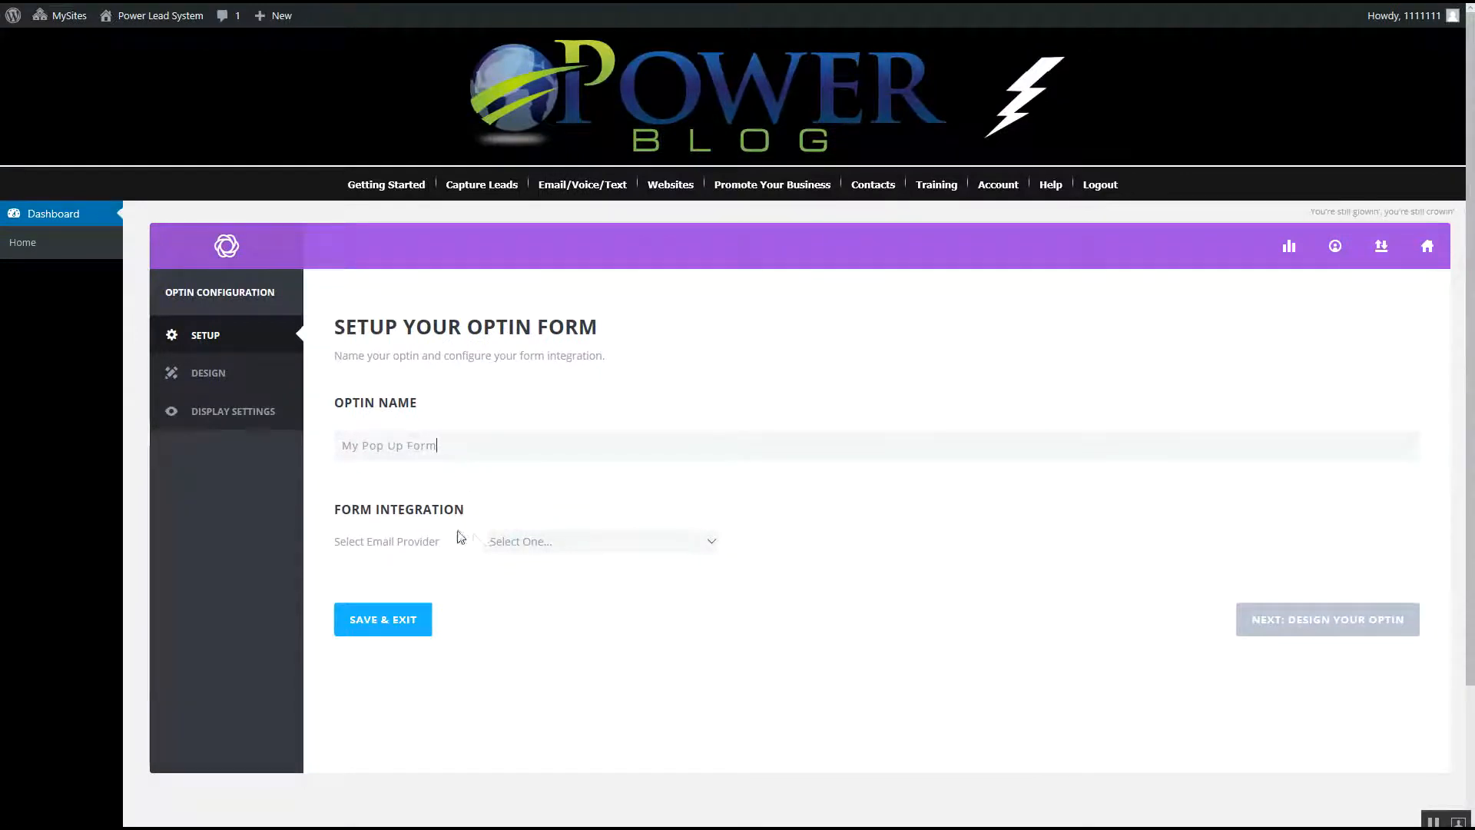
left_click(694, 540)
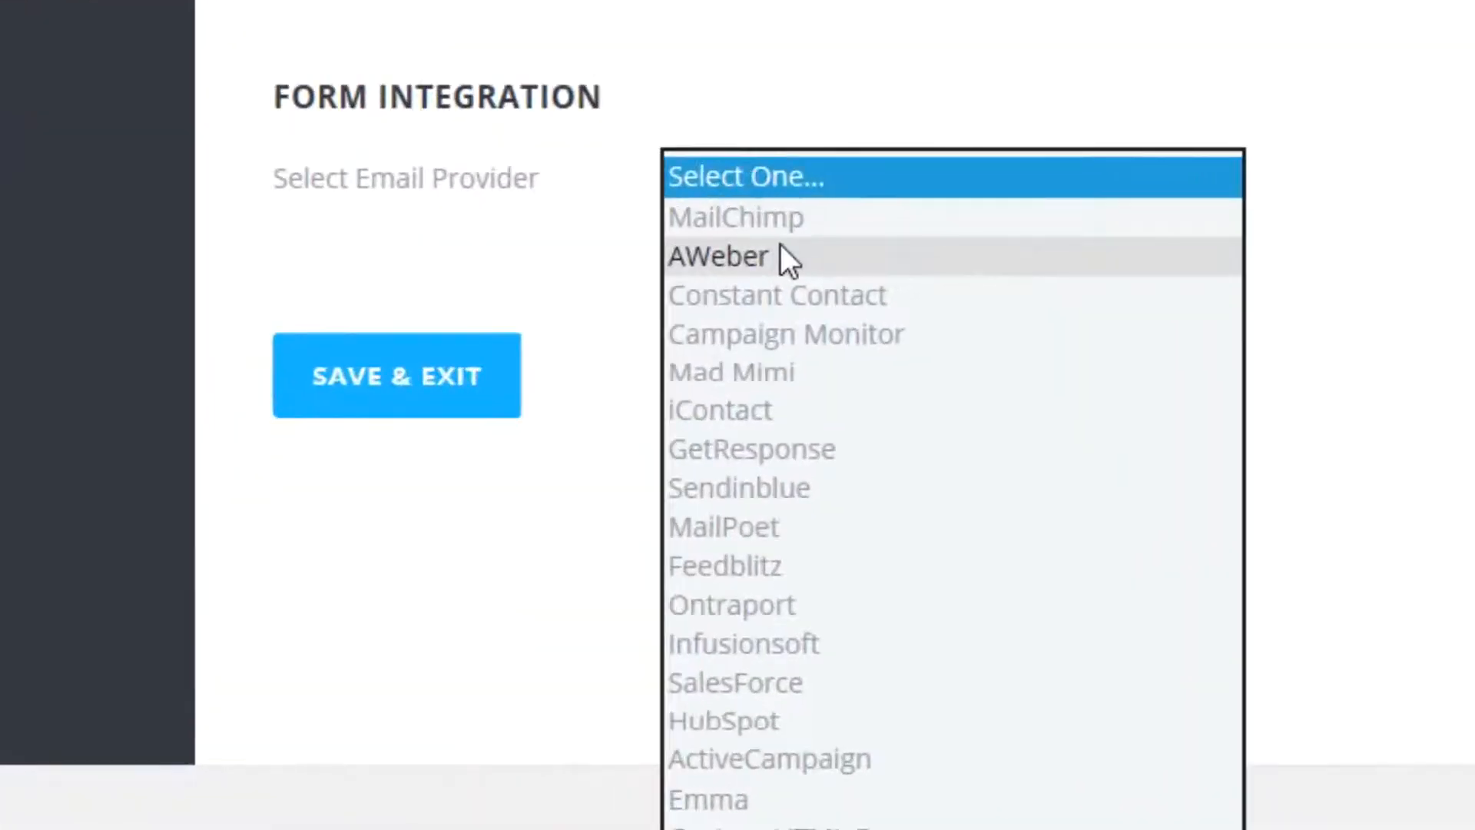
left_click(780, 253)
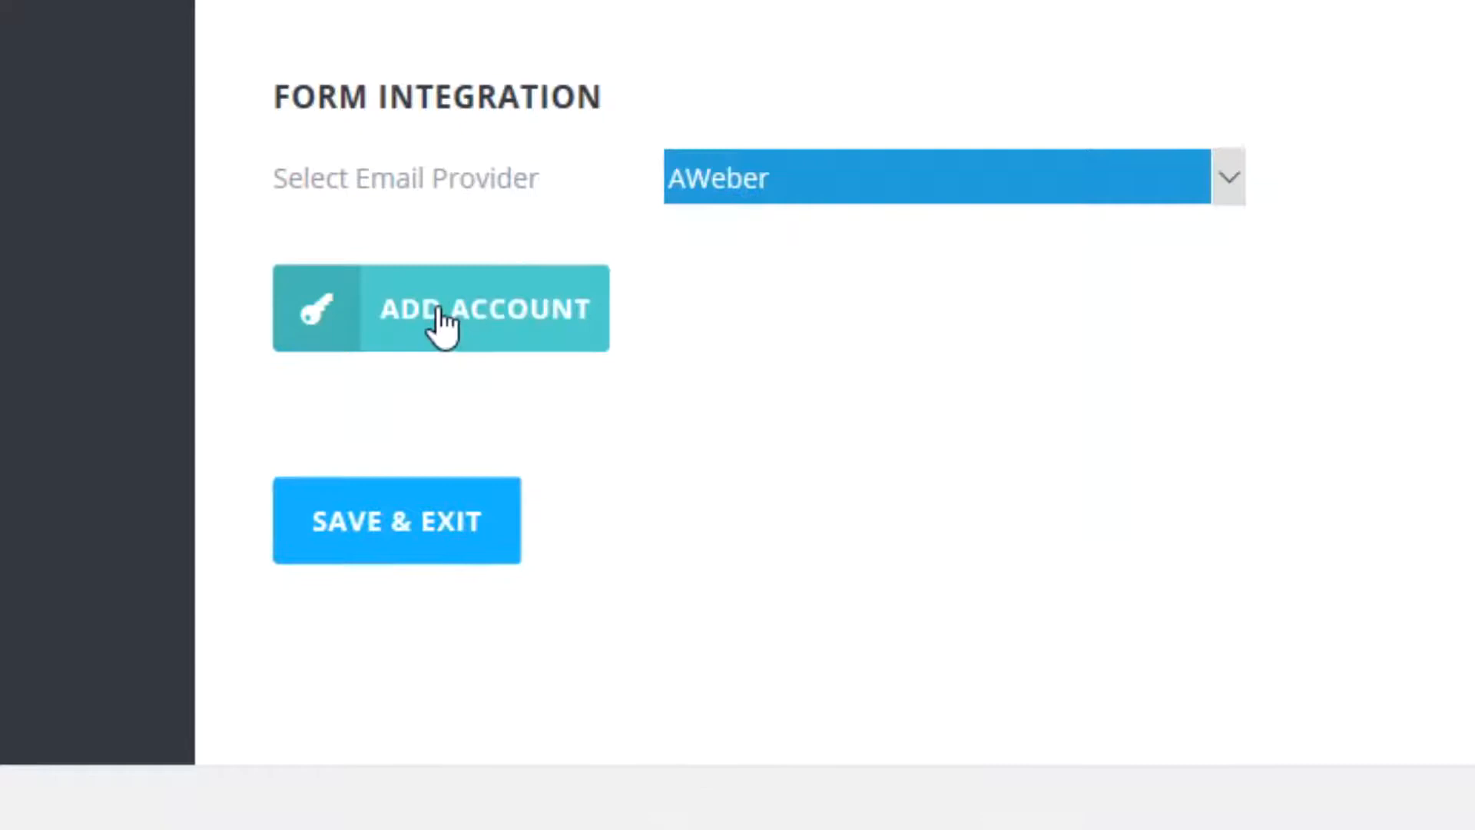
Add an AWeber account by generating the authorization code and copying it.
left_click(442, 319)
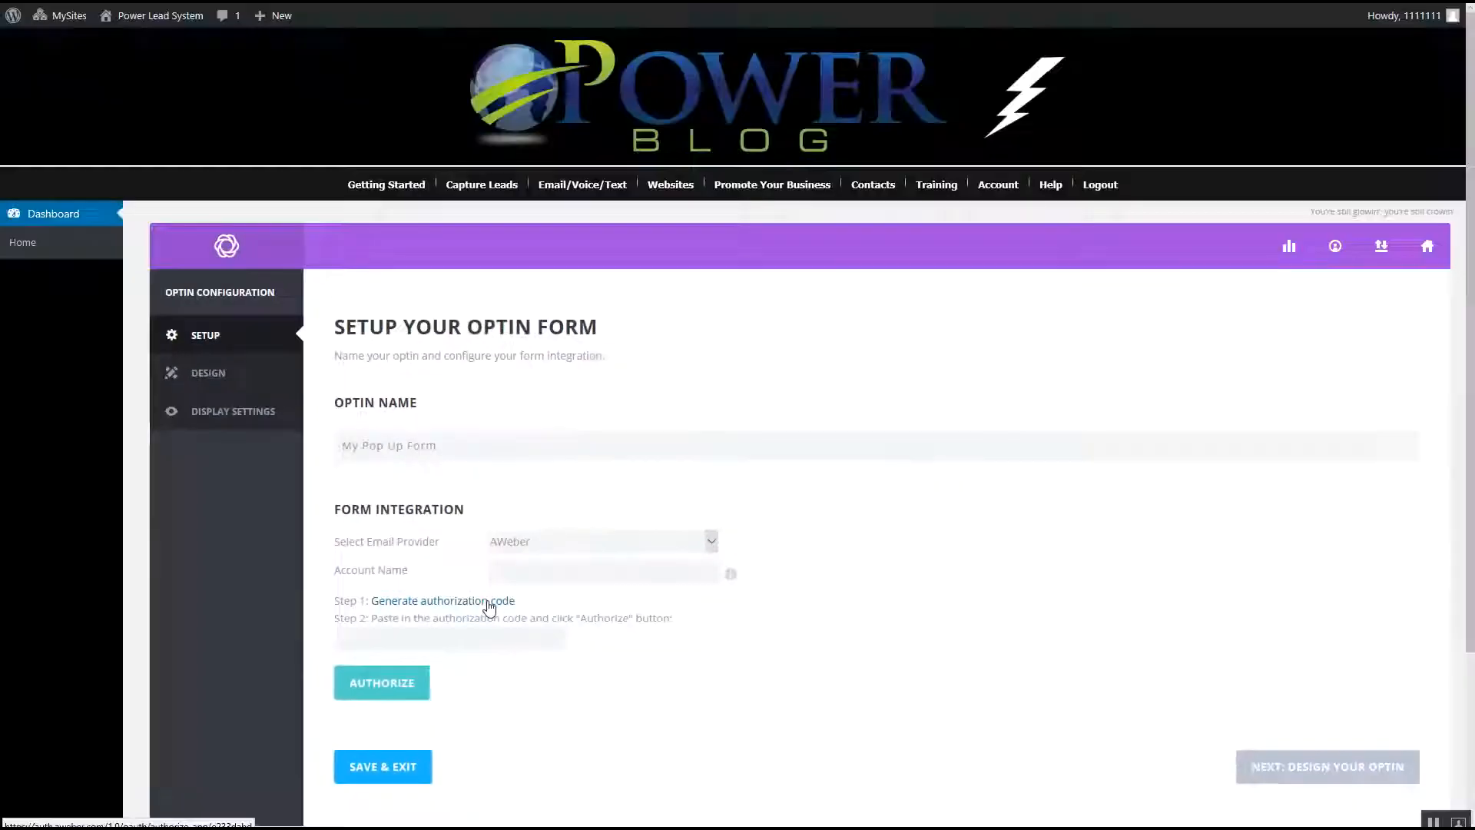
left_click(661, 329)
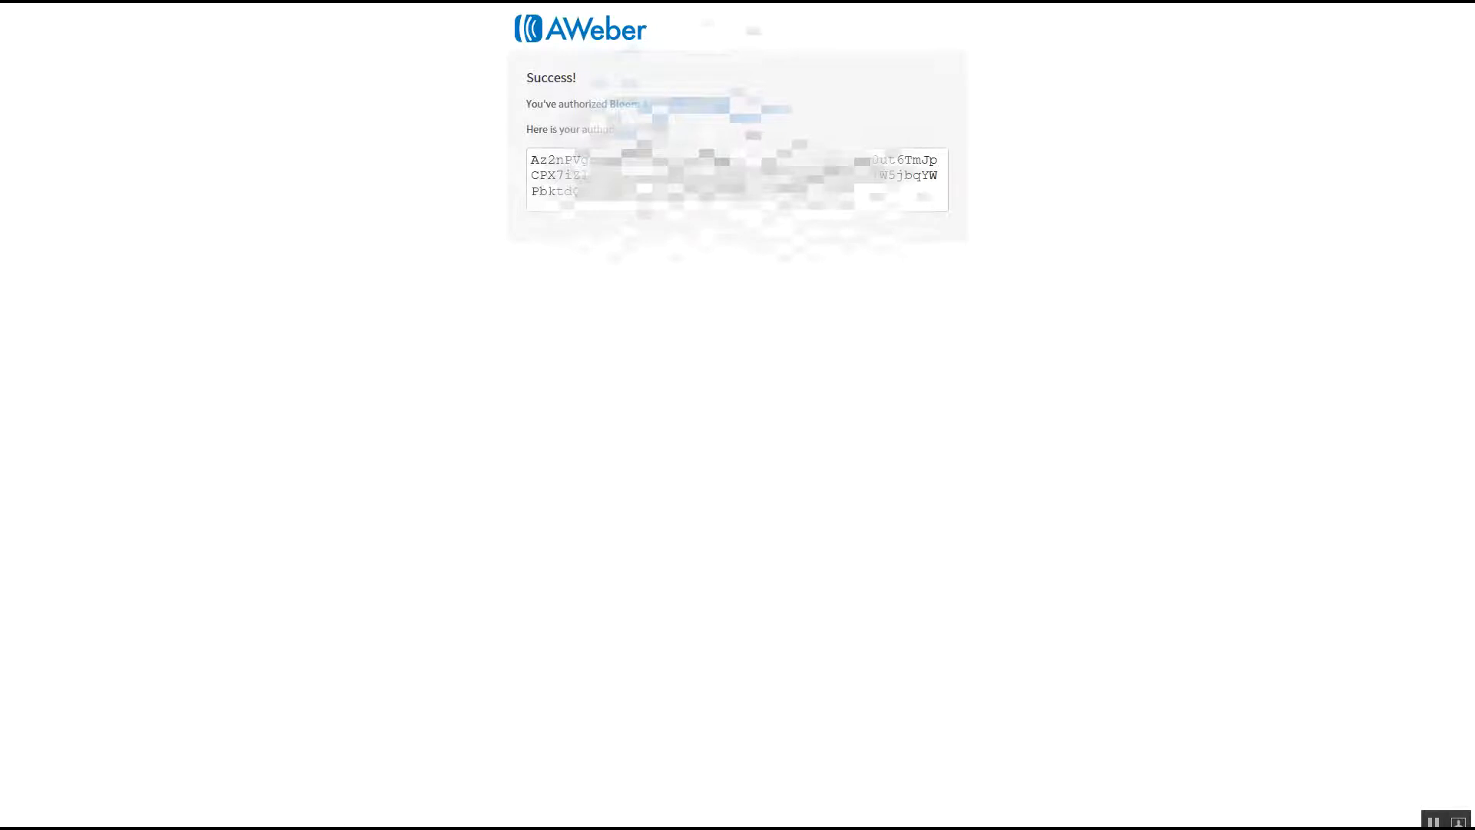
left_click(905, 194)
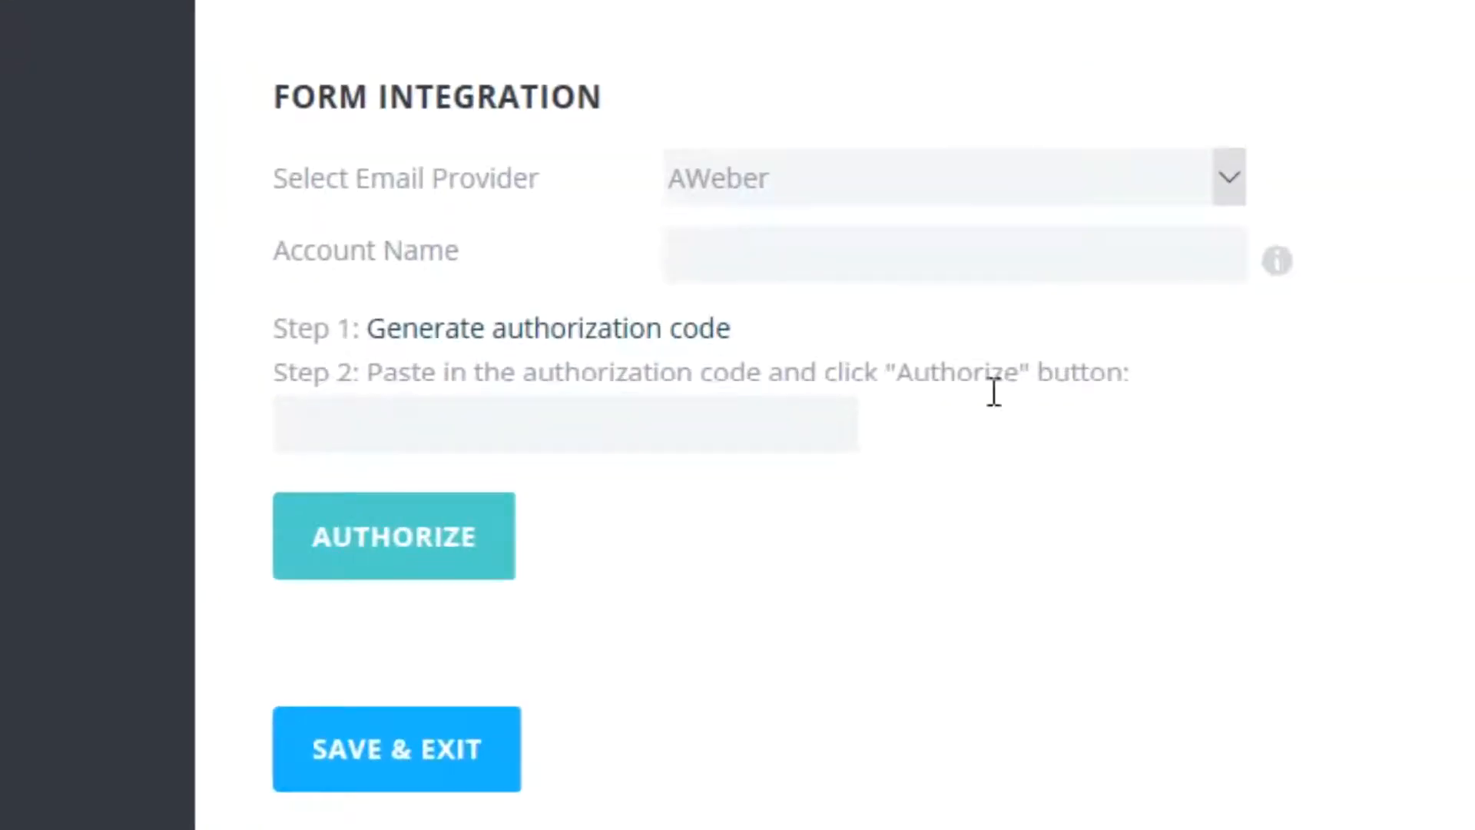
Paste the authorization code into its field and authorize the AWeber account.
left_click(341, 432)
key("ctrl+v")
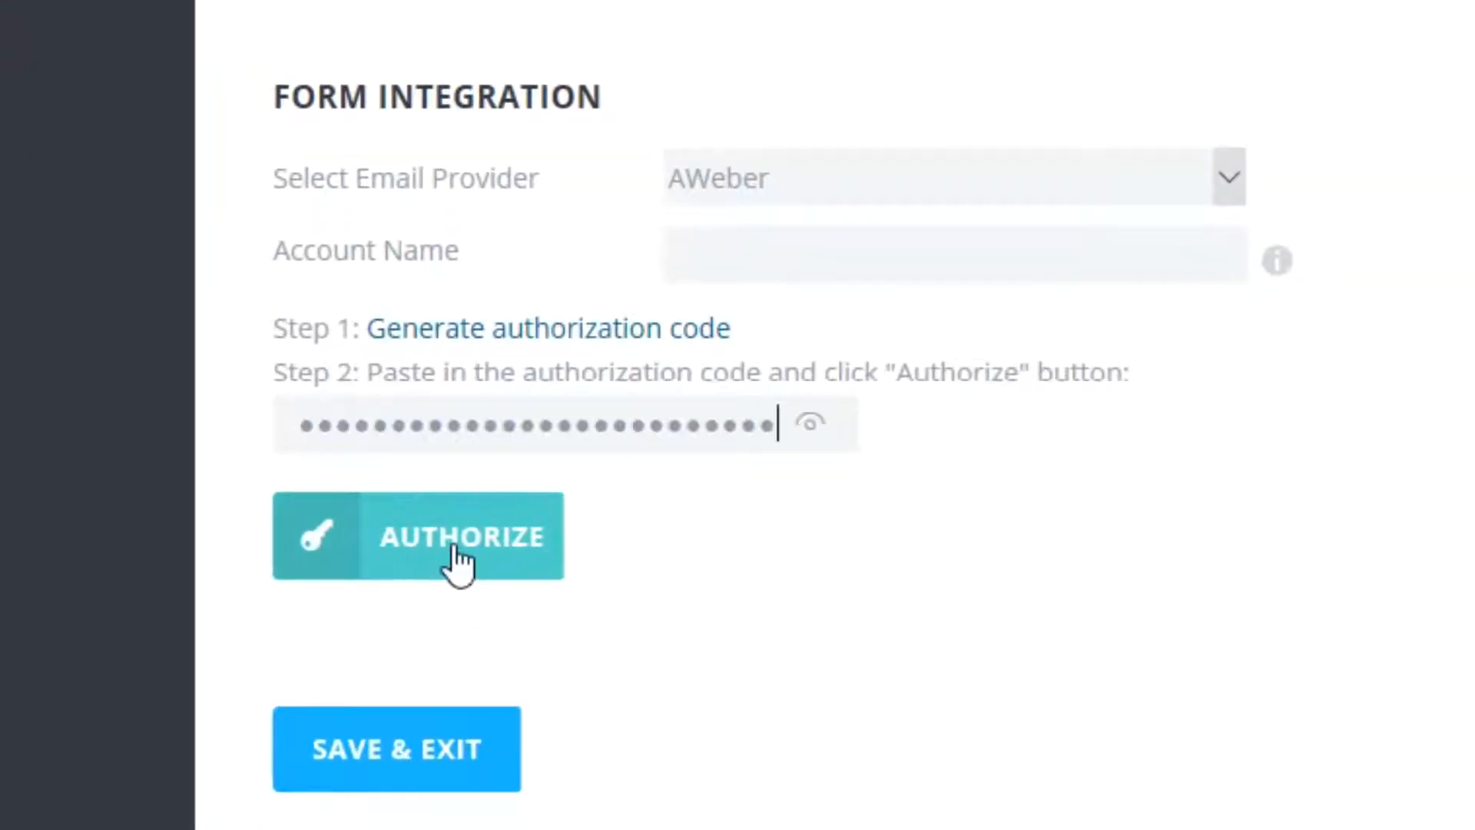
left_click(455, 547)
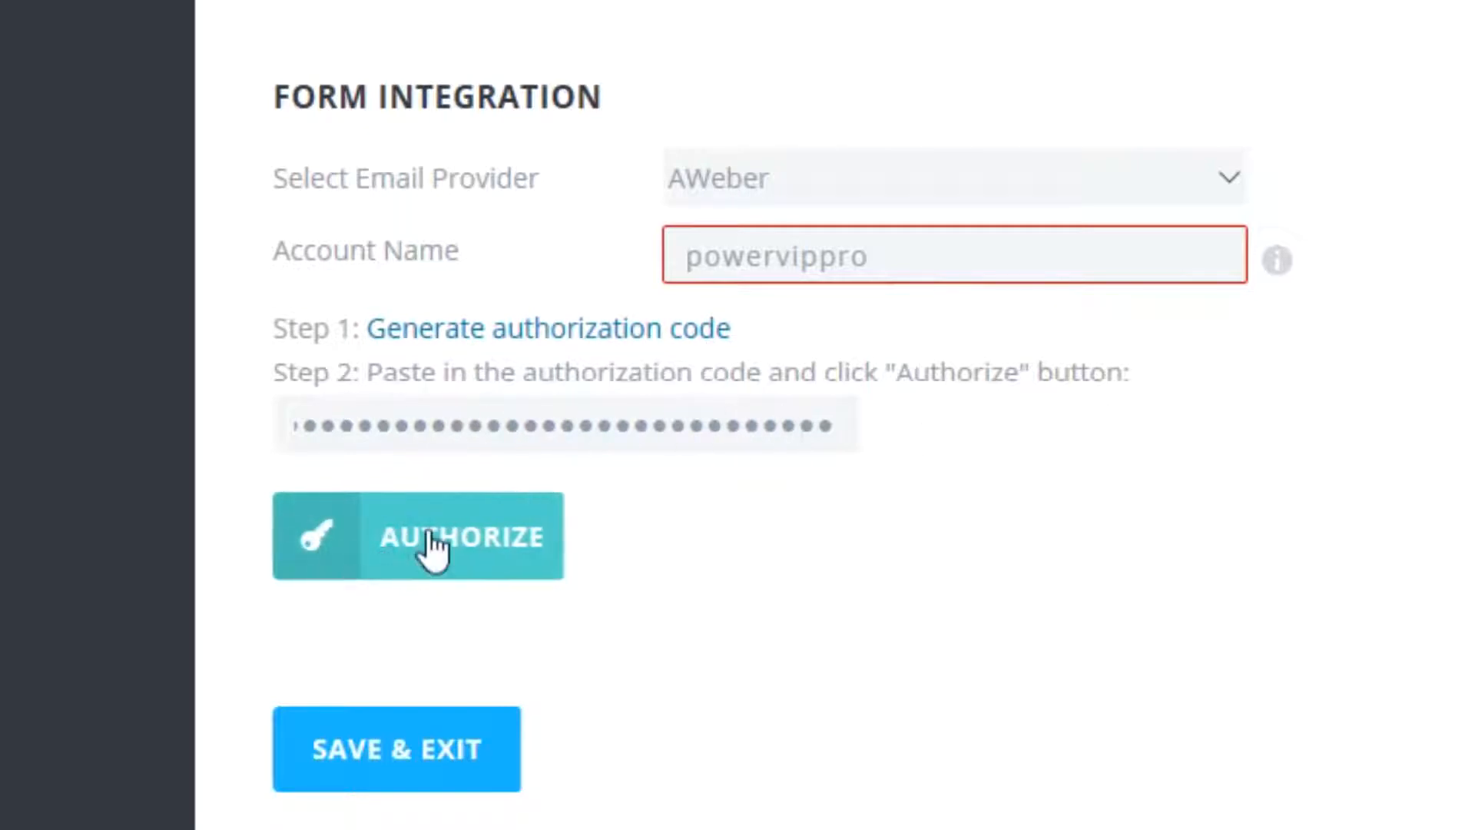
left_click(465, 547)
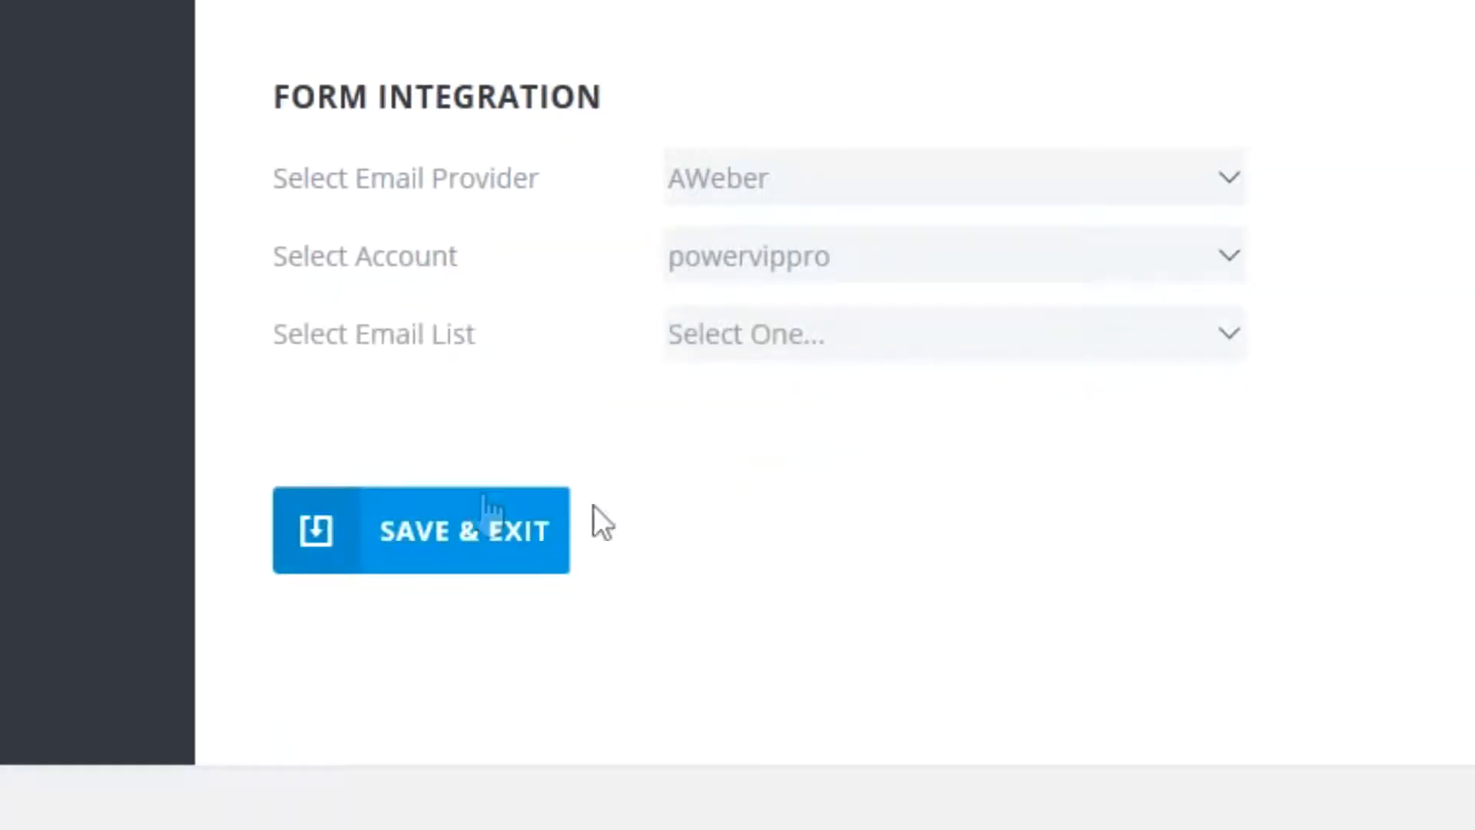
Select the "Power VIP Pro" email list and continue to designing the optin.
left_click(895, 342)
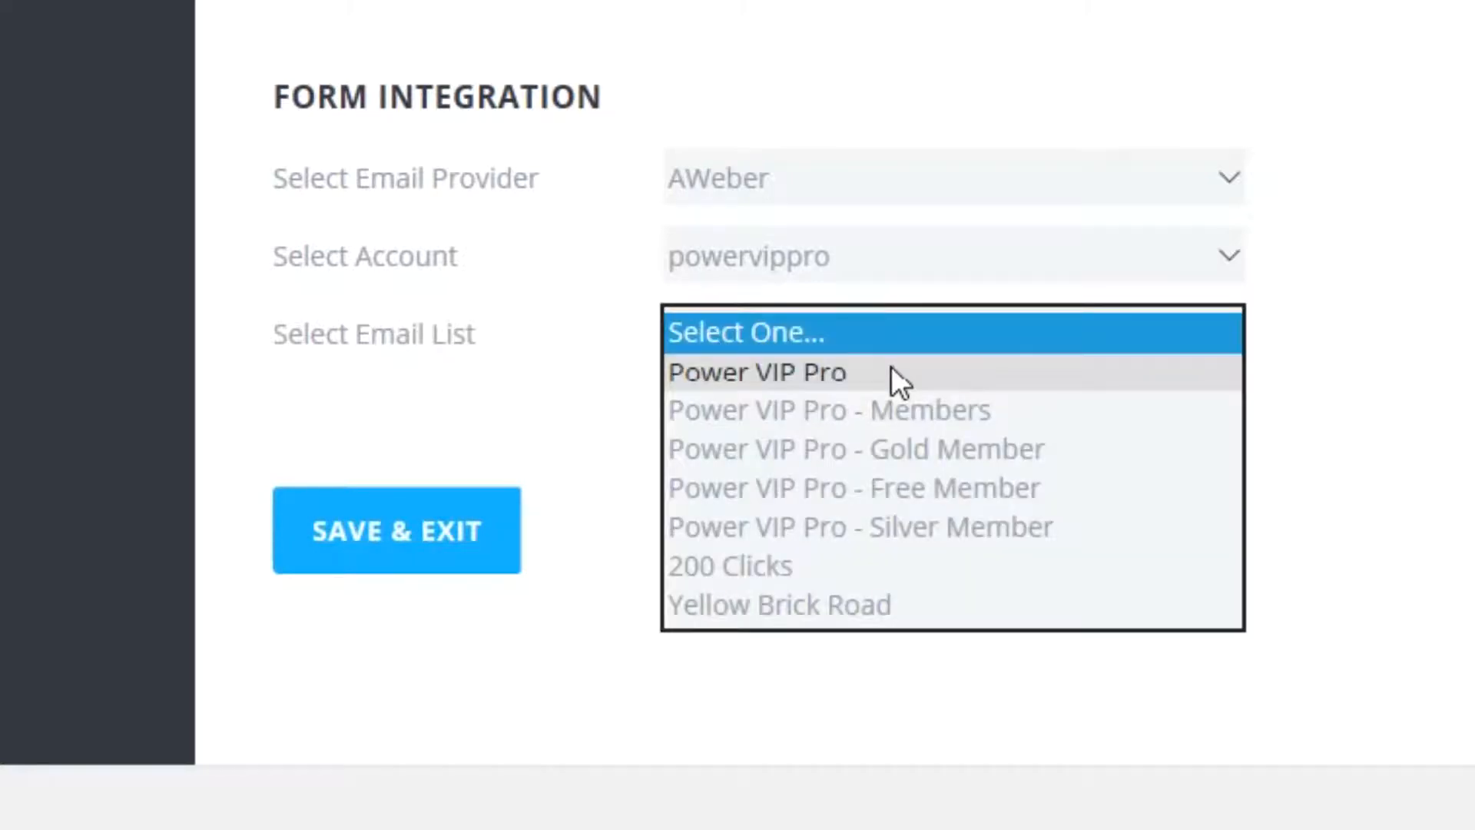
left_click(892, 367)
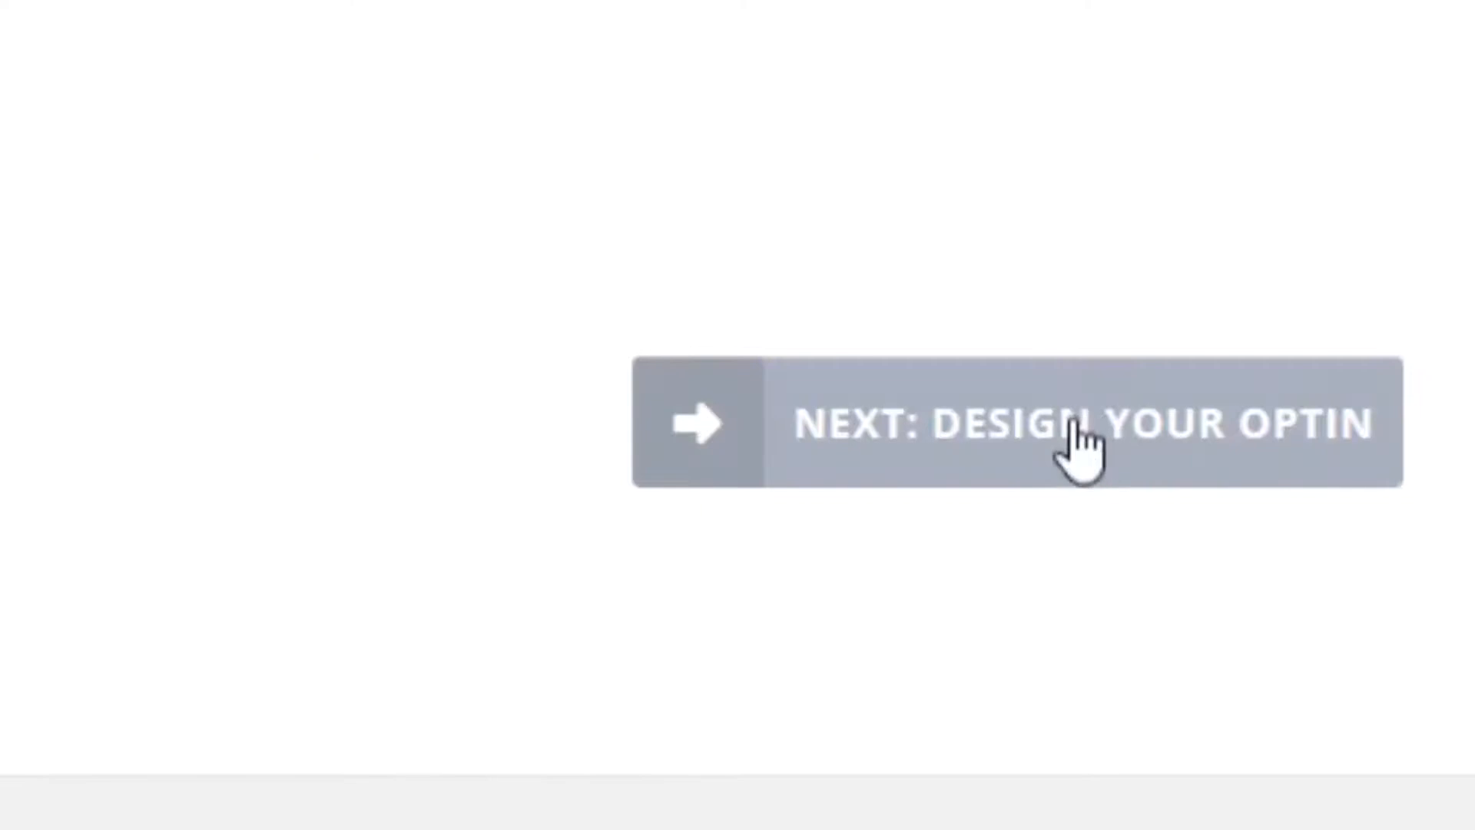
left_click(1080, 461)
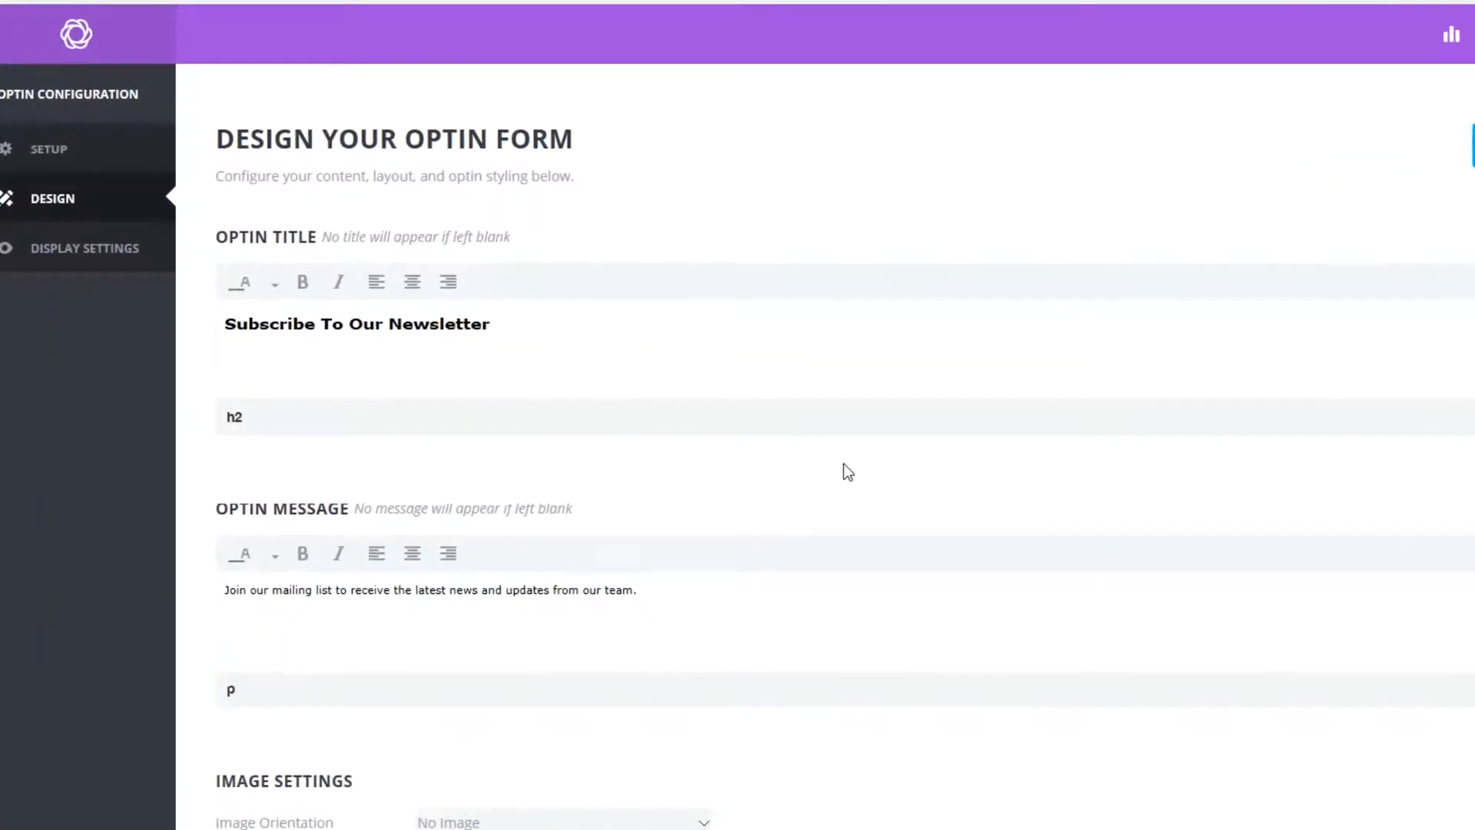
Review the optin title, message and styling options of the design form.
scroll(843, 463, "down", 2)
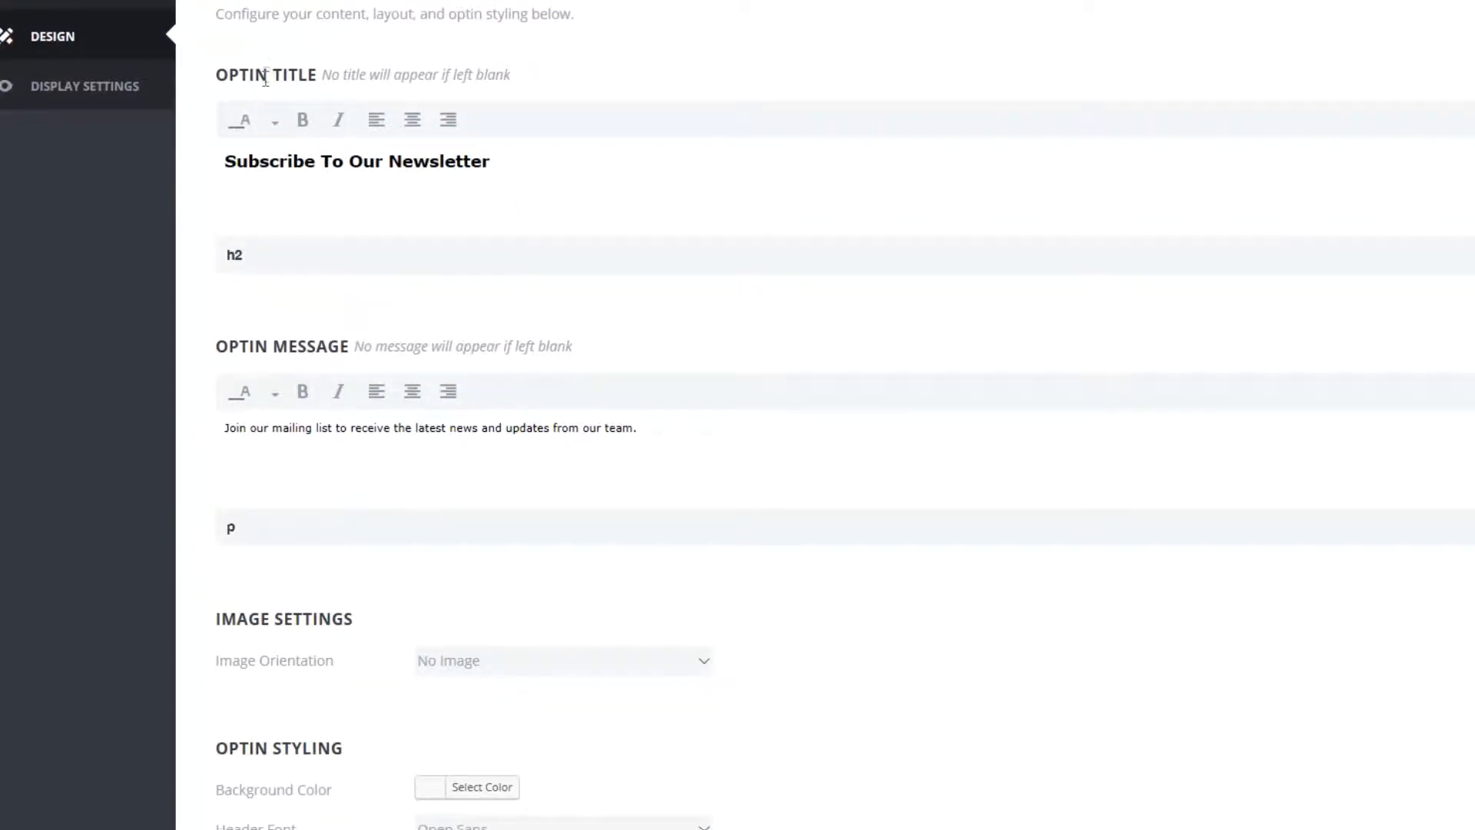
left_click(526, 162)
double_click(219, 255)
left_click(288, 258)
scroll(277, 296, "down", 2)
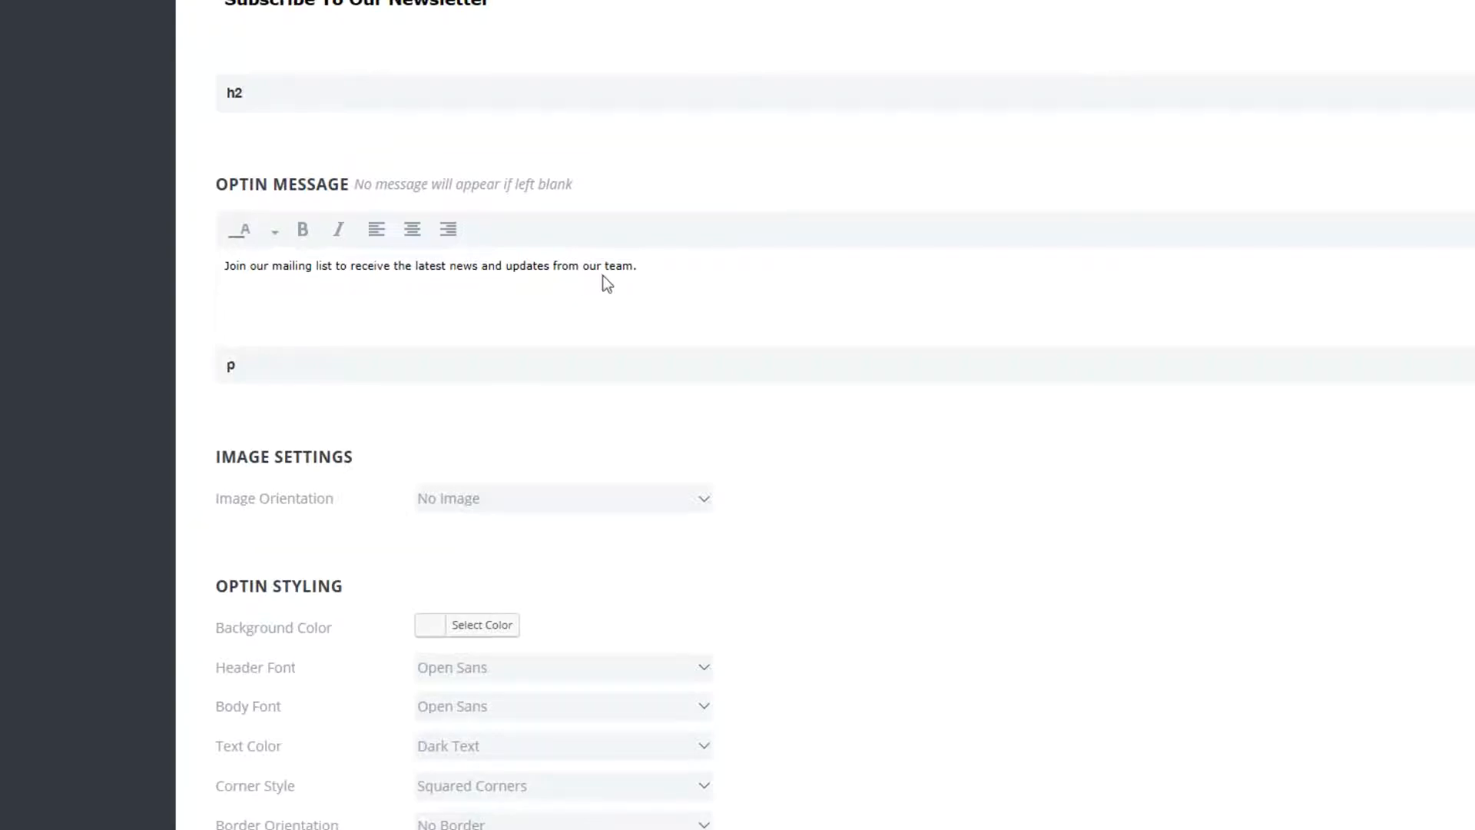
scroll(497, 415, "down", 2)
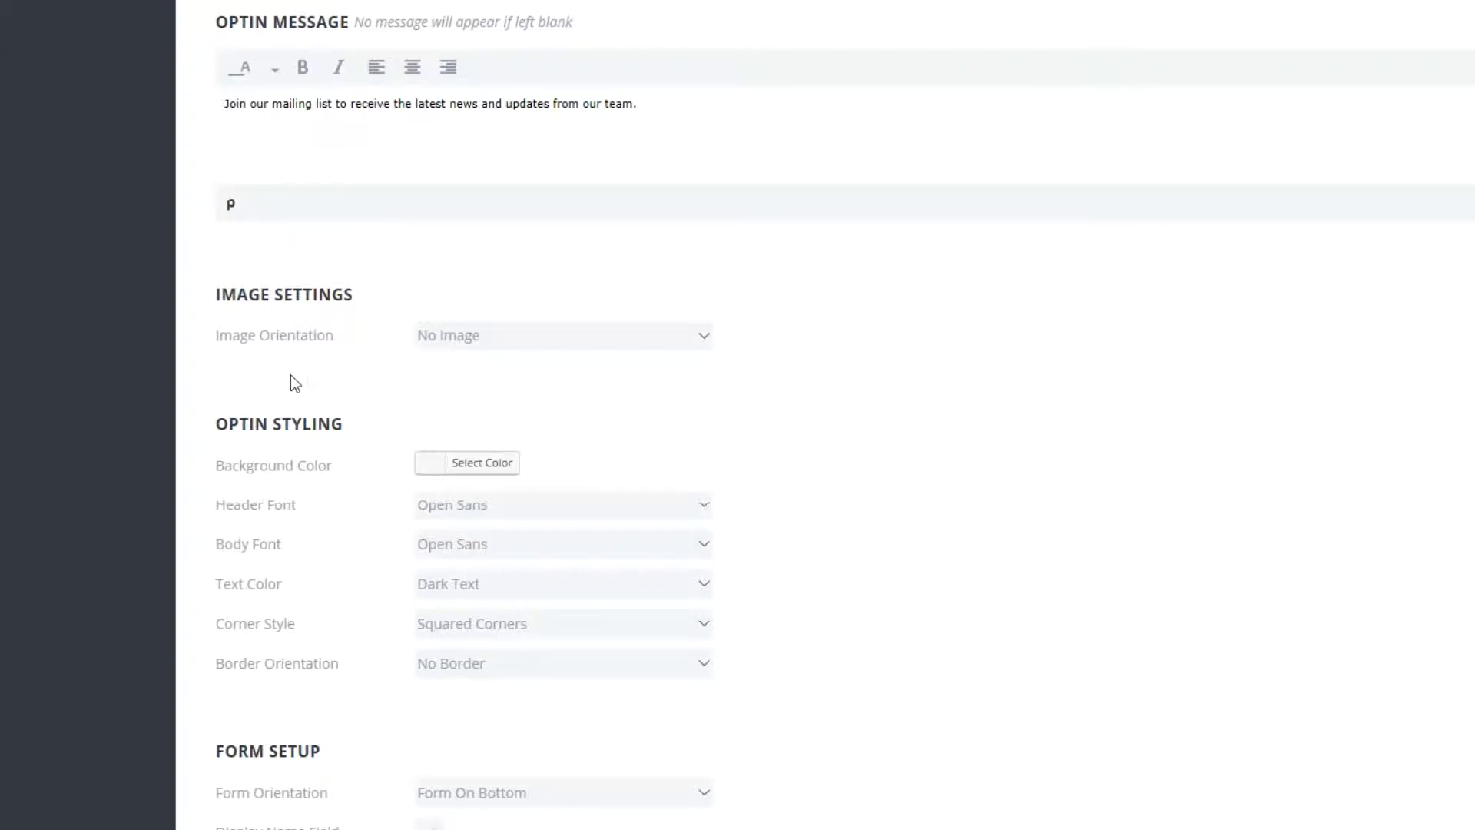
scroll(317, 361, "down", 4)
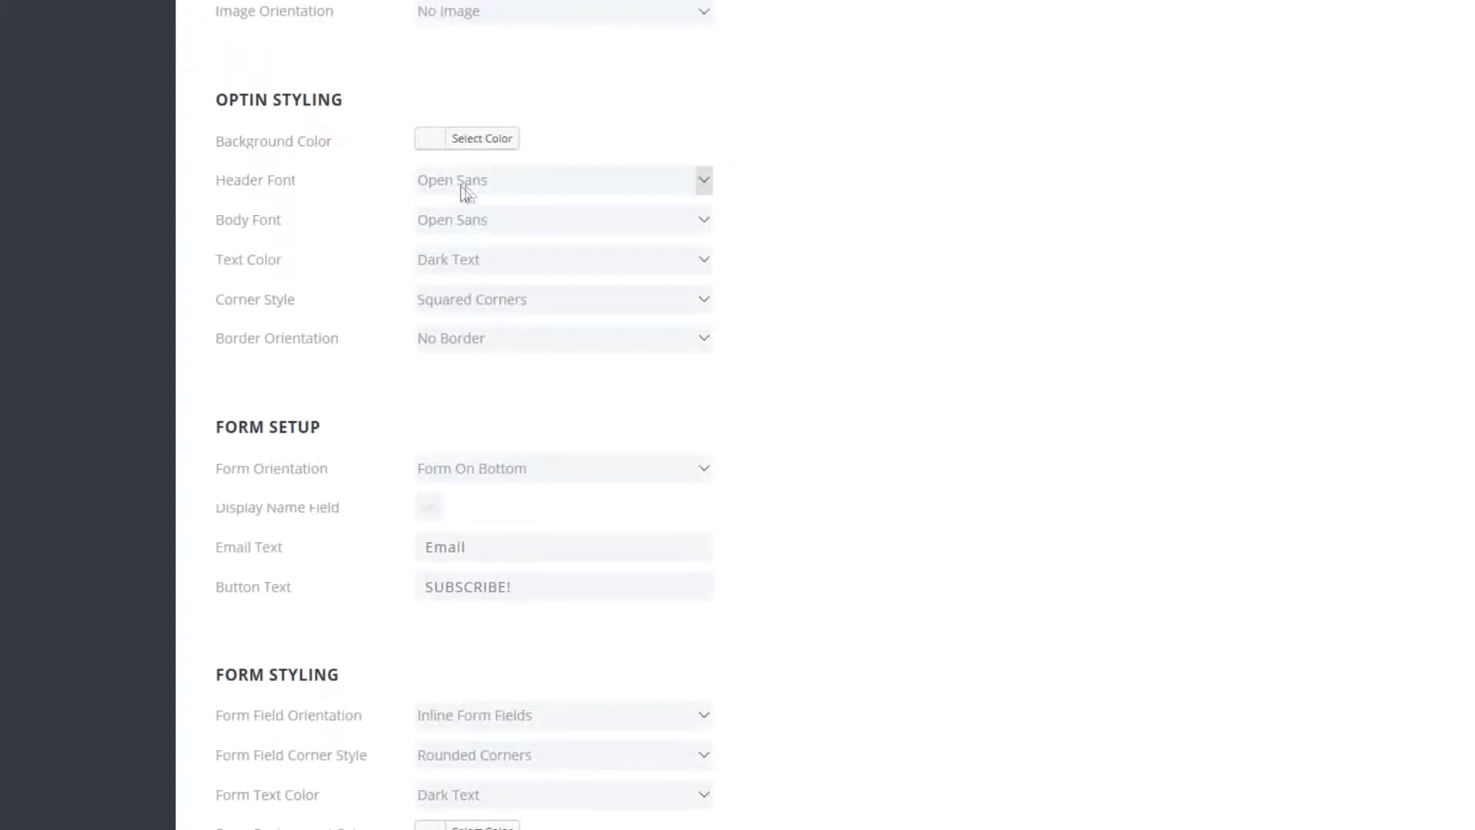
left_click(704, 189)
left_click(703, 189)
Set the optin corner style to Rounded Corners and the border orientation to Full Border.
left_click(704, 299)
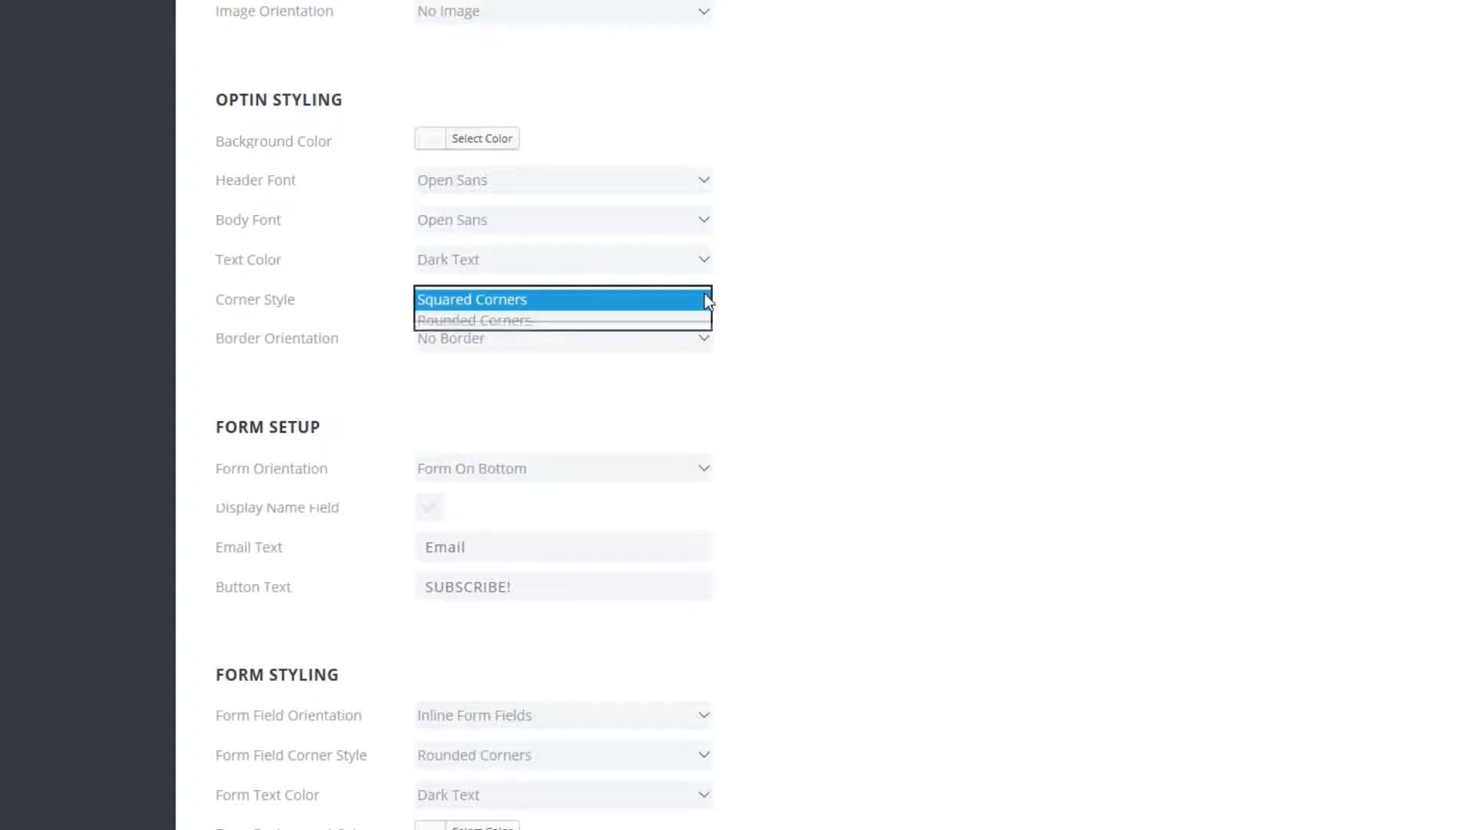
left_click(482, 314)
left_click(493, 338)
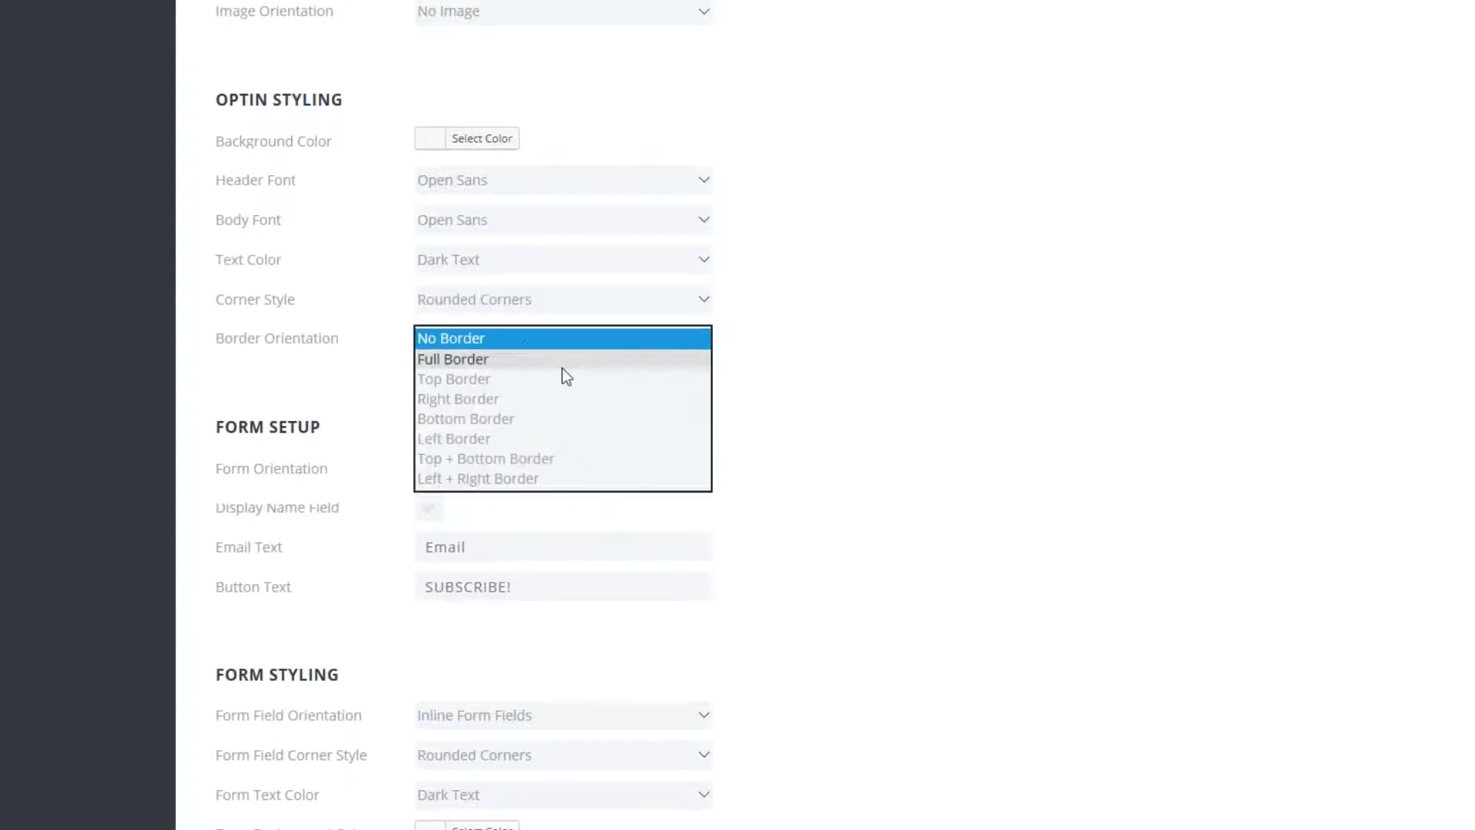
left_click(493, 359)
Choose the red-and-blue striped border style.
scroll(403, 381, "down", 2)
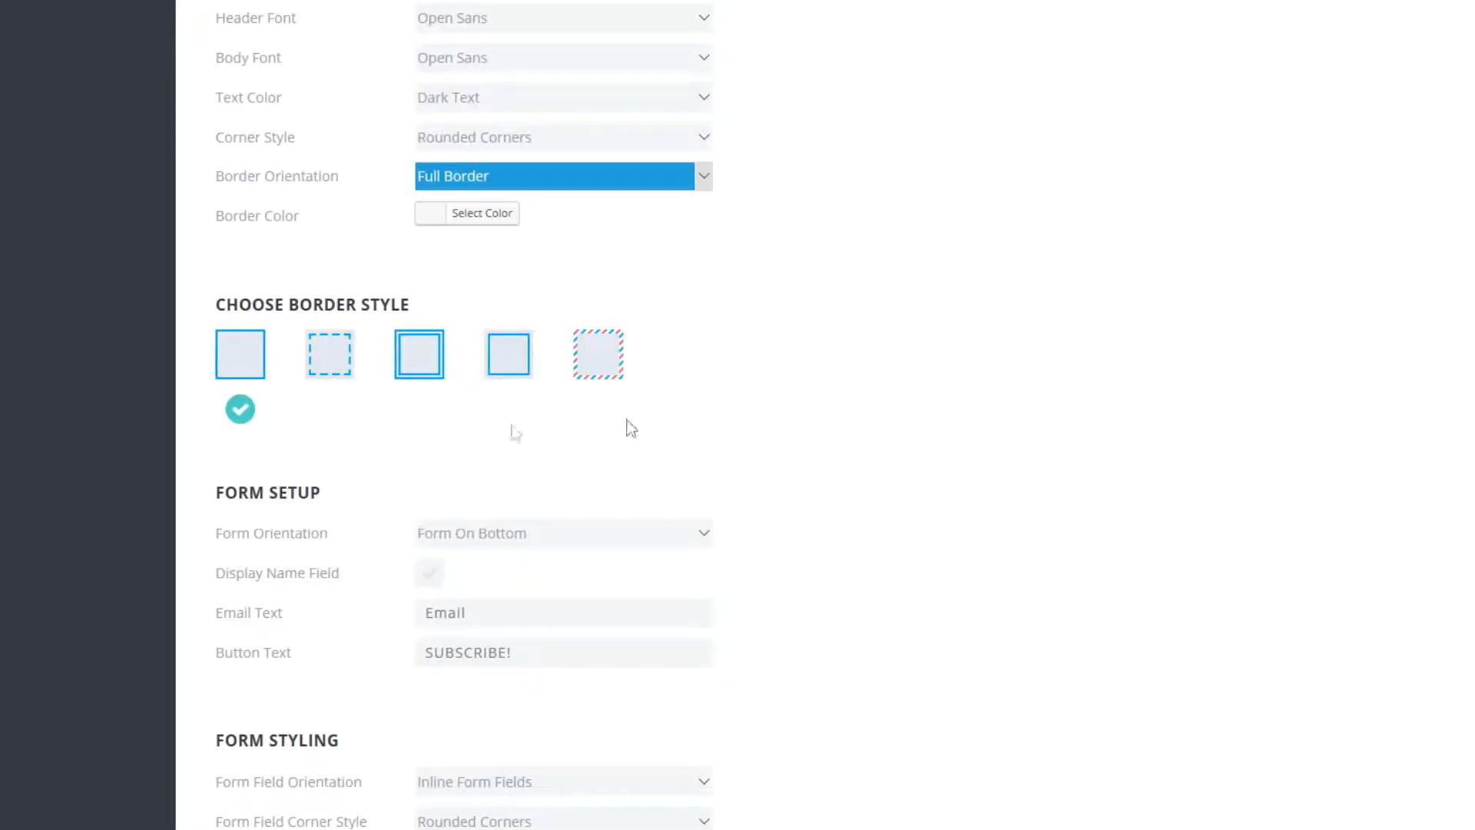
left_click(598, 362)
scroll(246, 330, "down", 2)
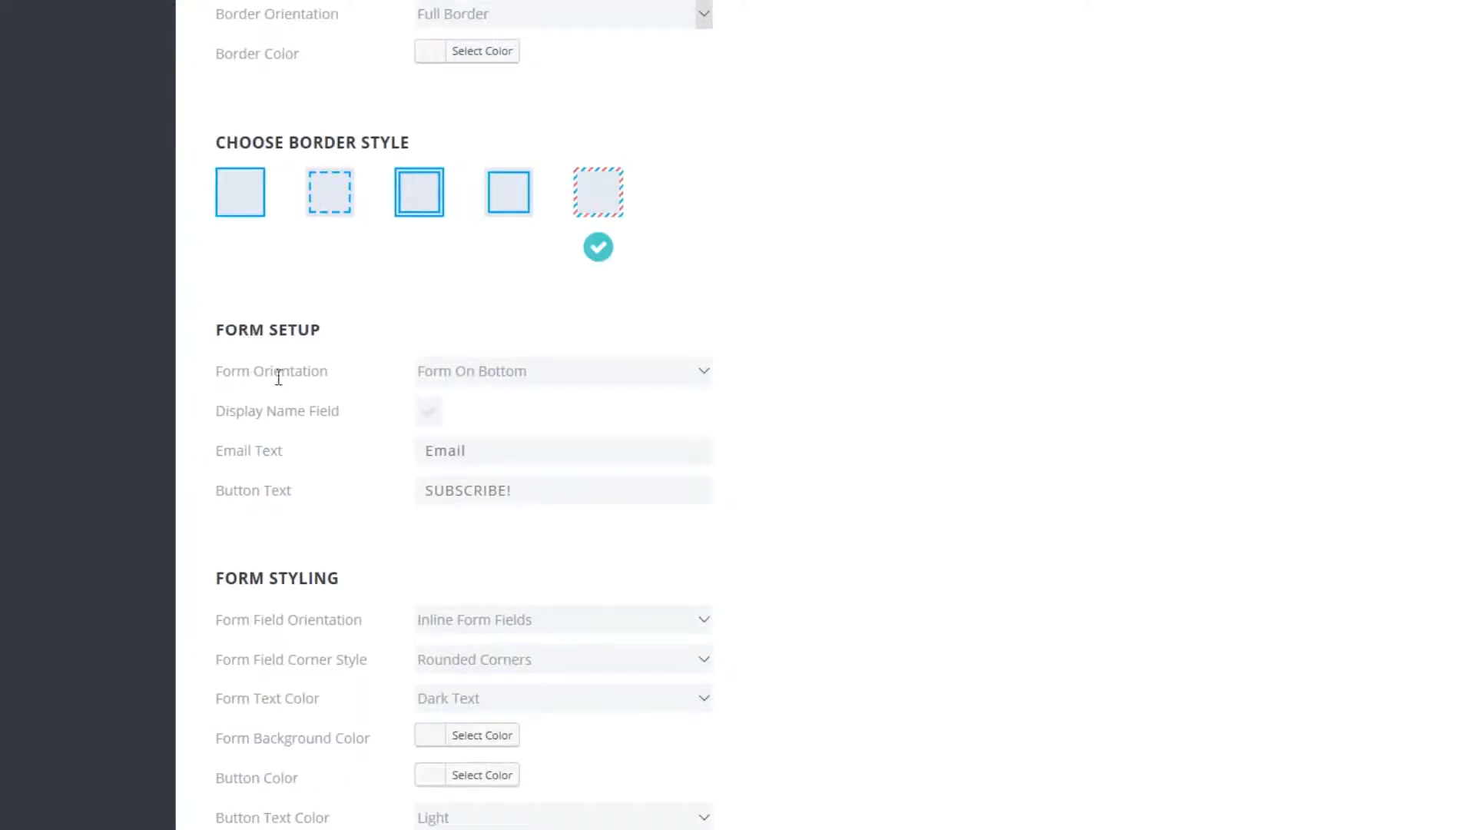
left_click(692, 376)
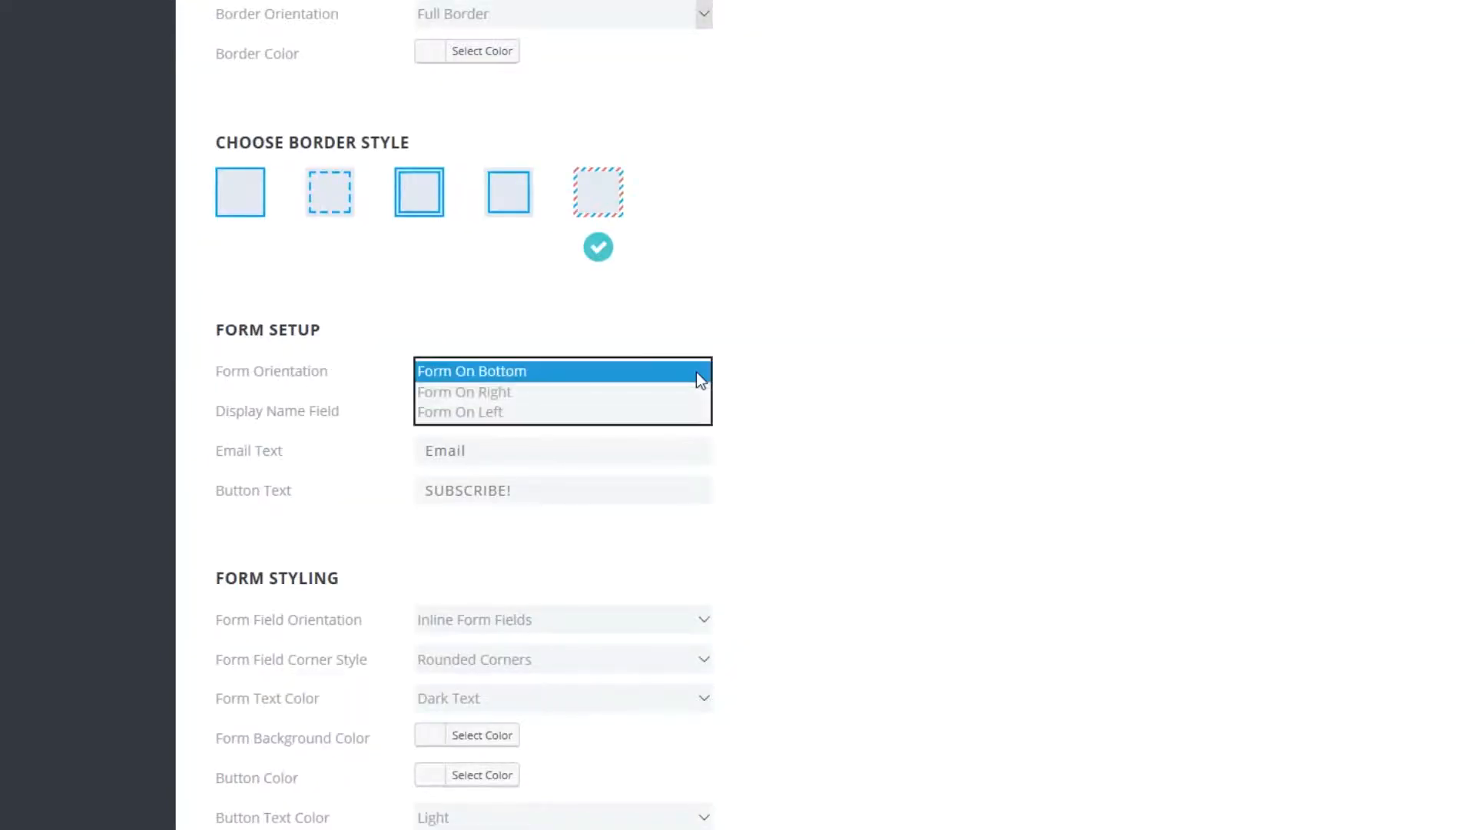
left_click(813, 421)
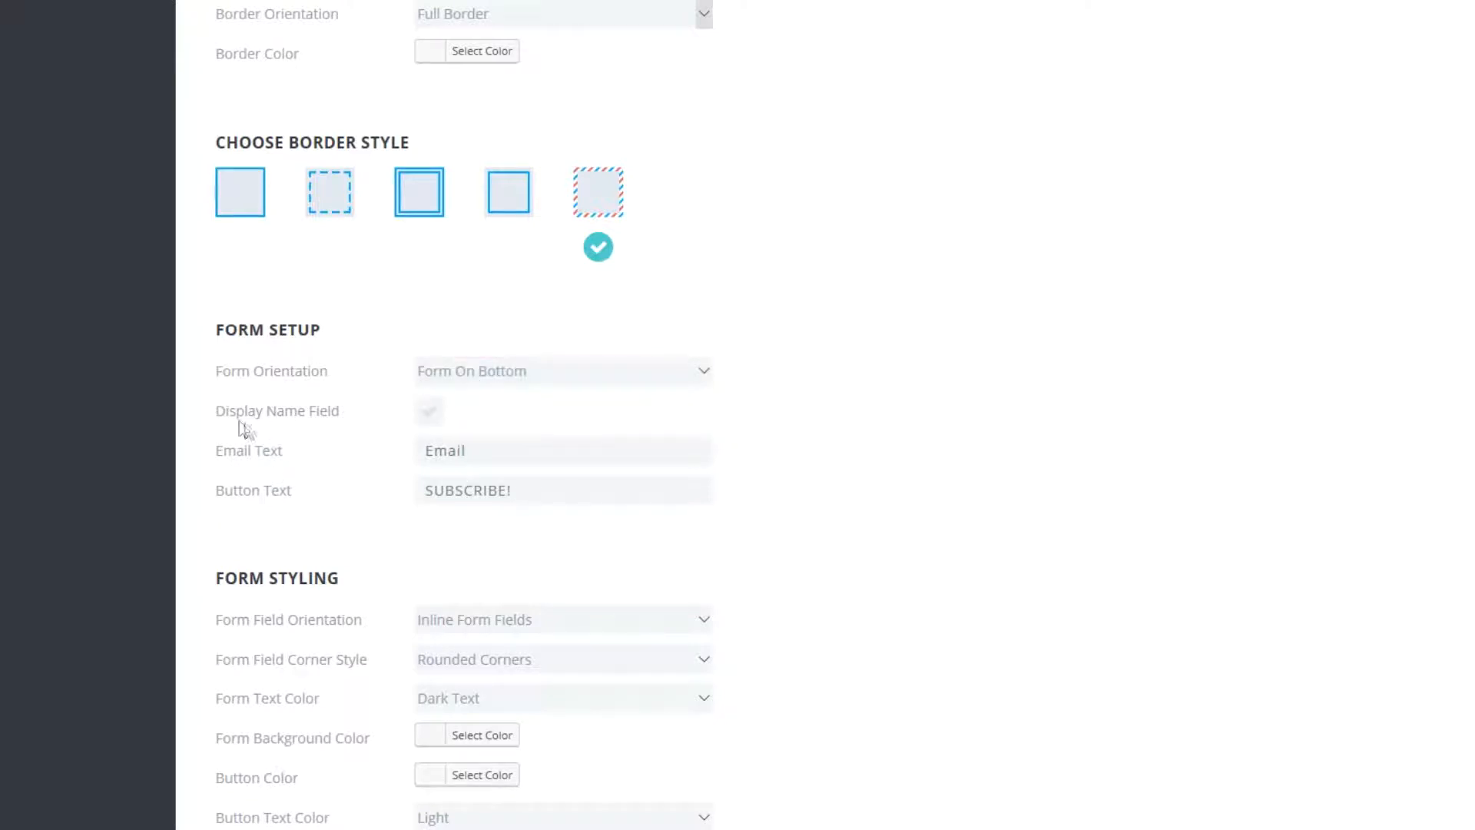
left_click(429, 422)
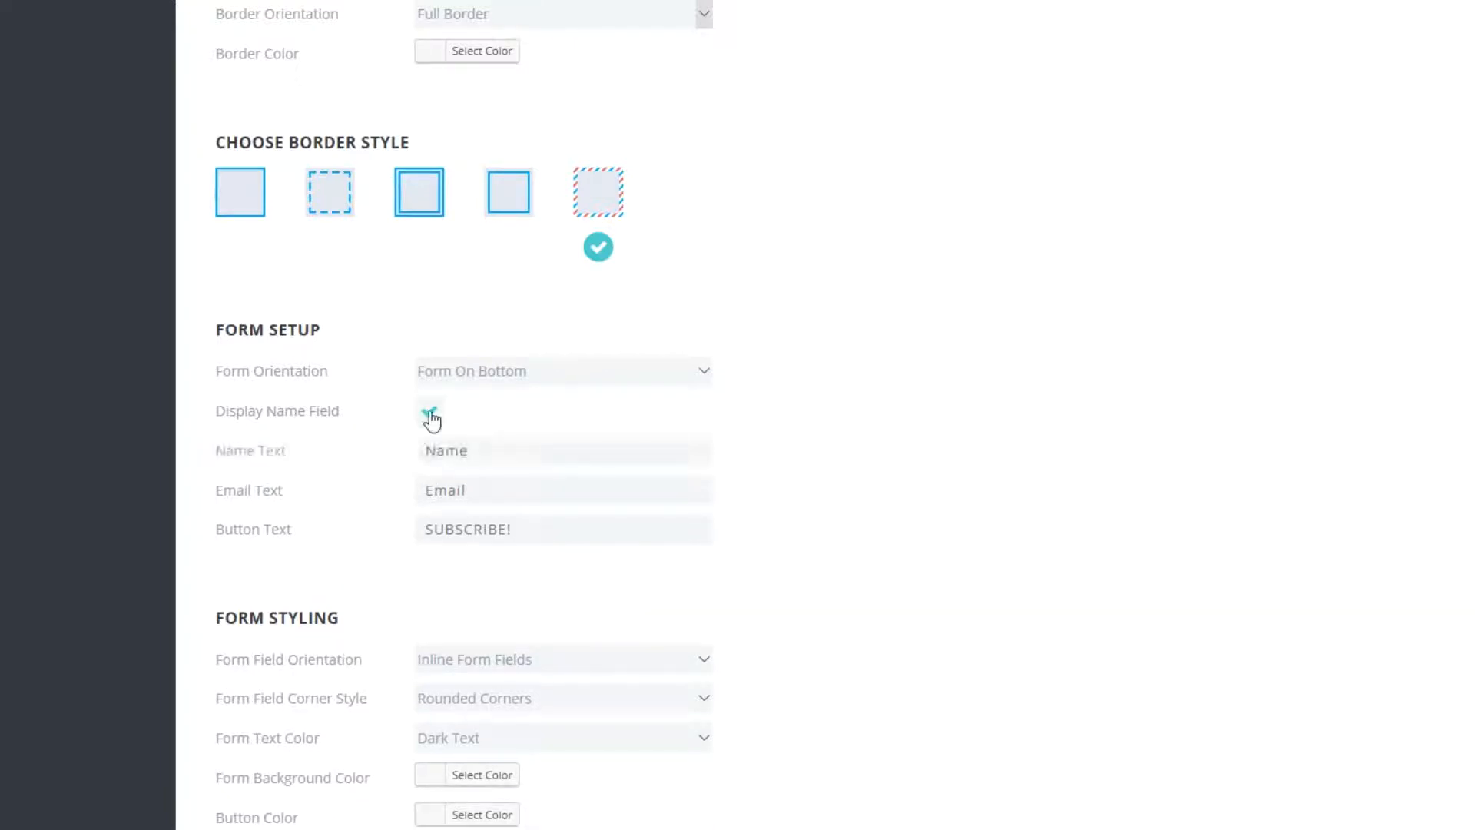
left_click(431, 420)
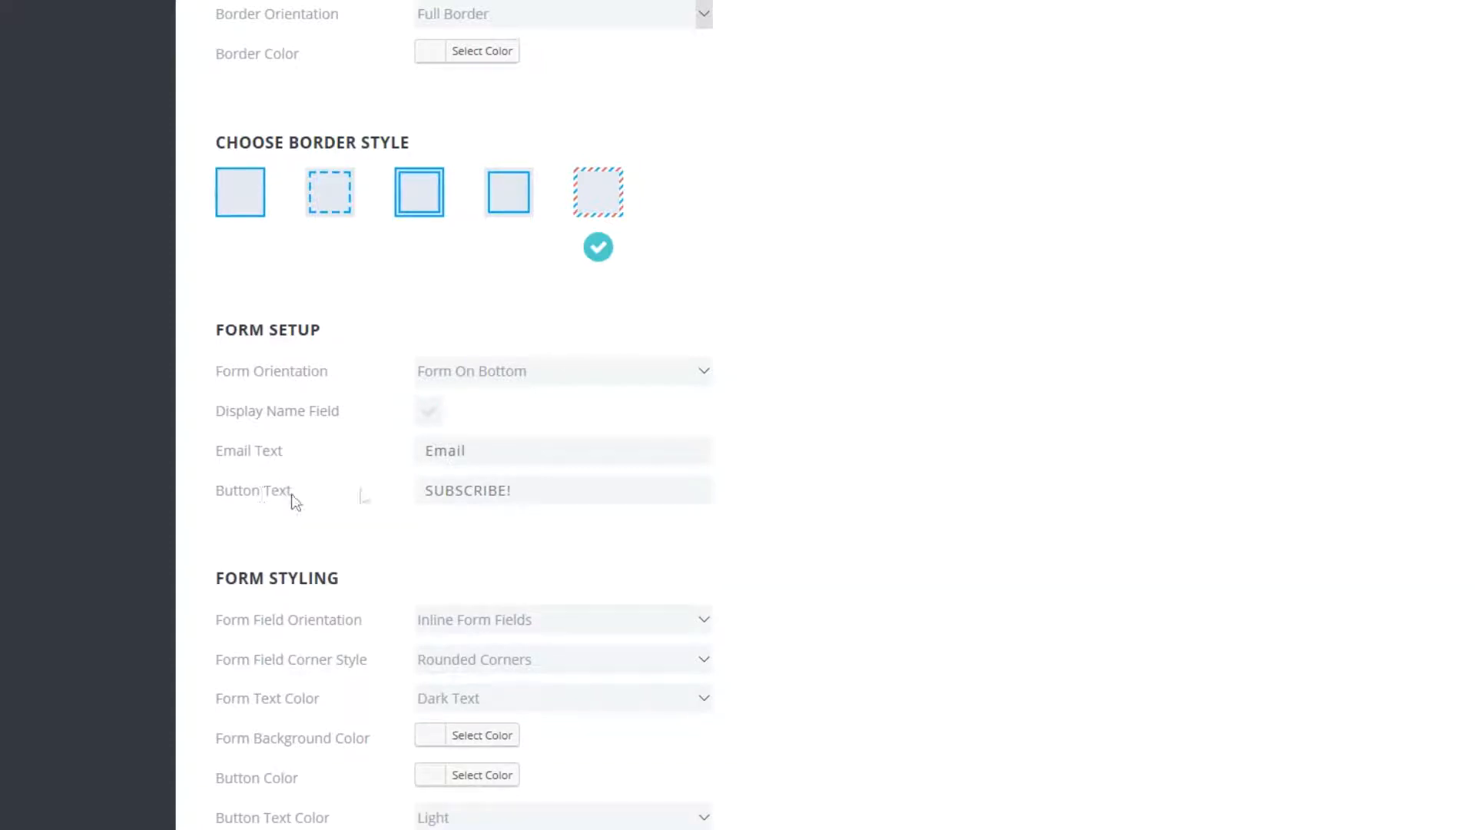
Set the button text to "SUBSCRIBE TO OUR NEWSLETTER!".
left_click(509, 489)
type("SUBSCRIBE TO OUR NEWSLETTER!")
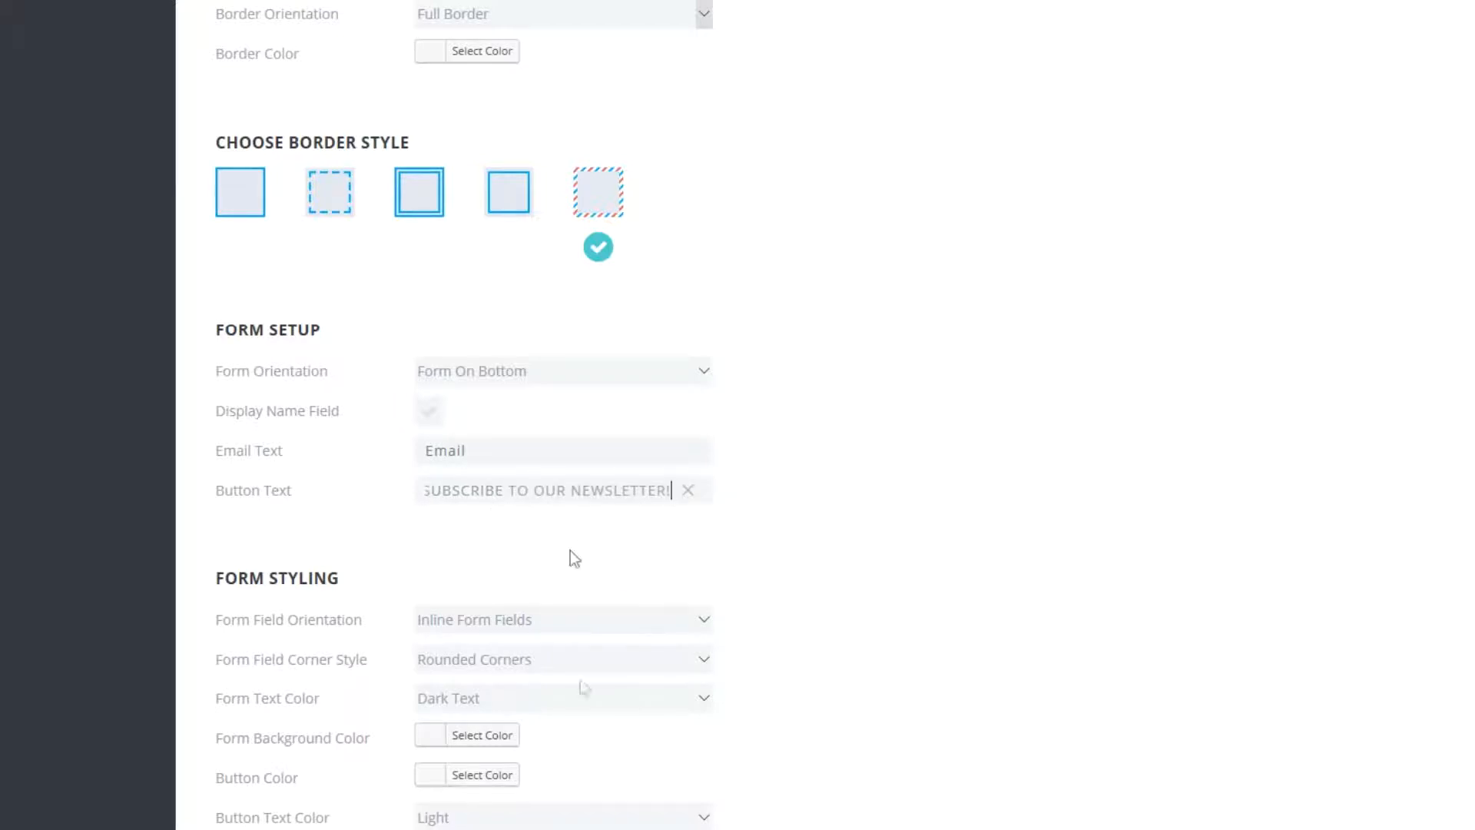
scroll(848, 584, "down", 1)
scroll(853, 591, "down", 2)
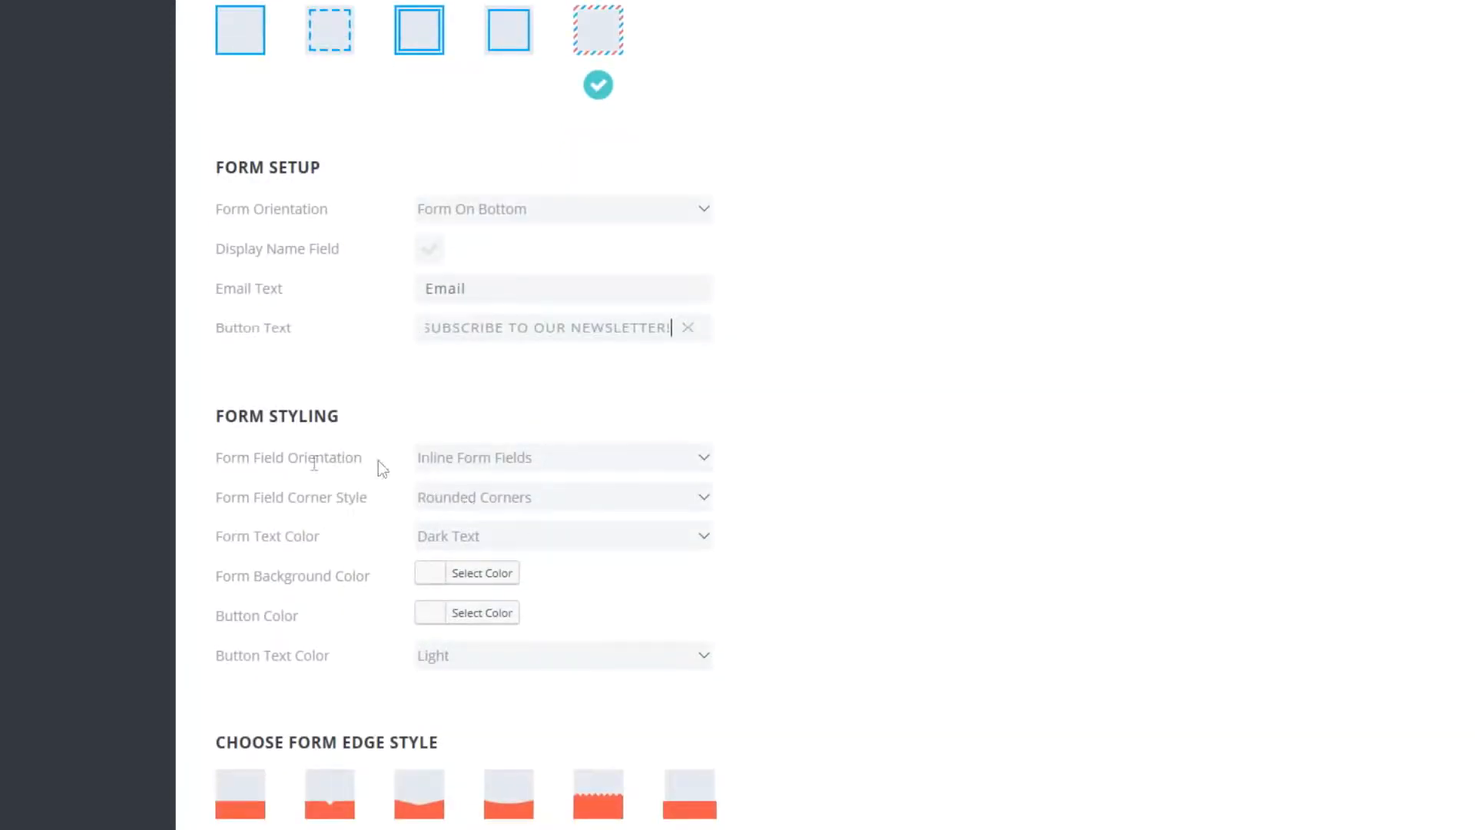
left_click(704, 456)
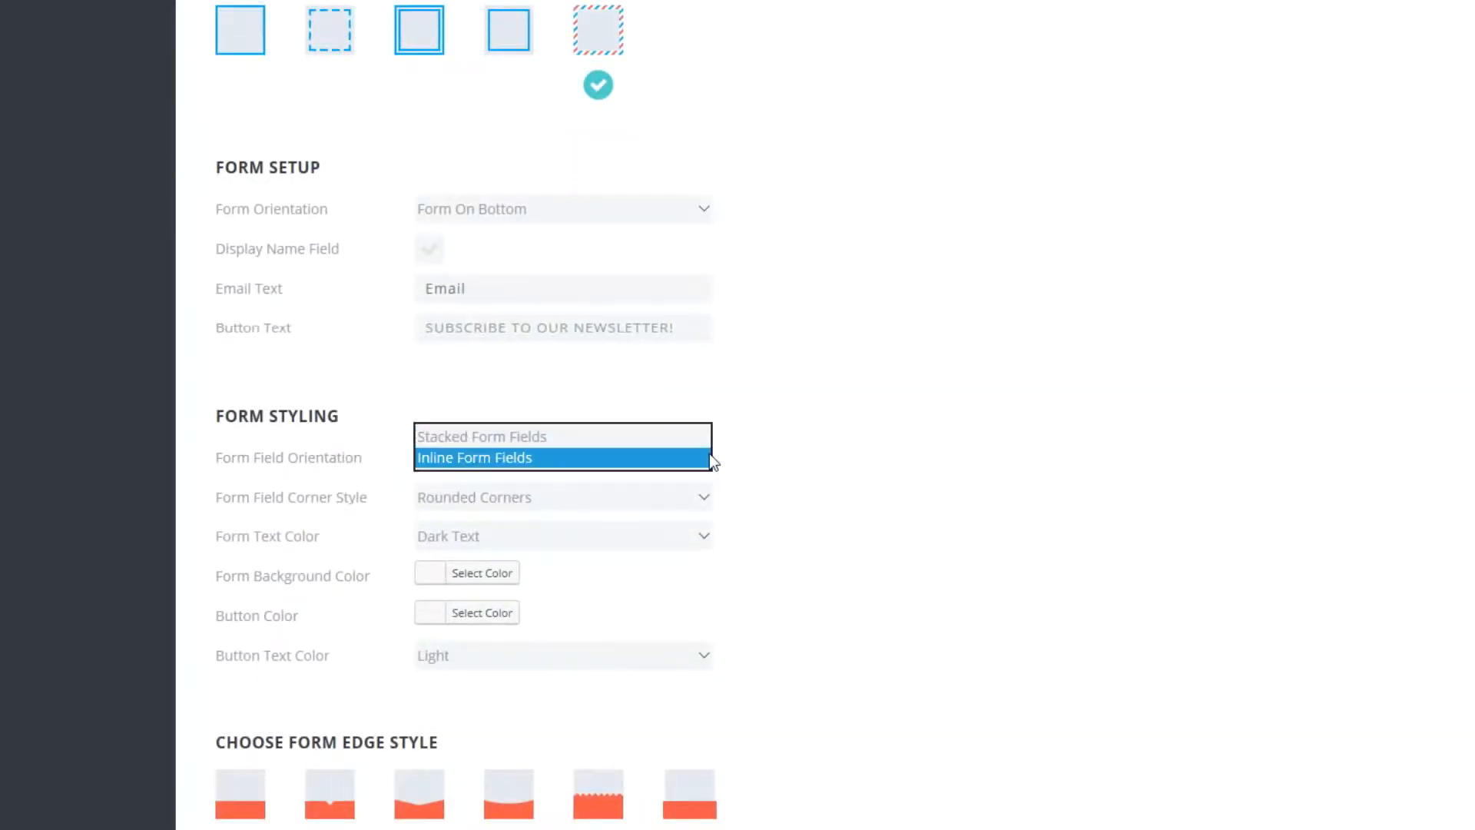
left_click(768, 438)
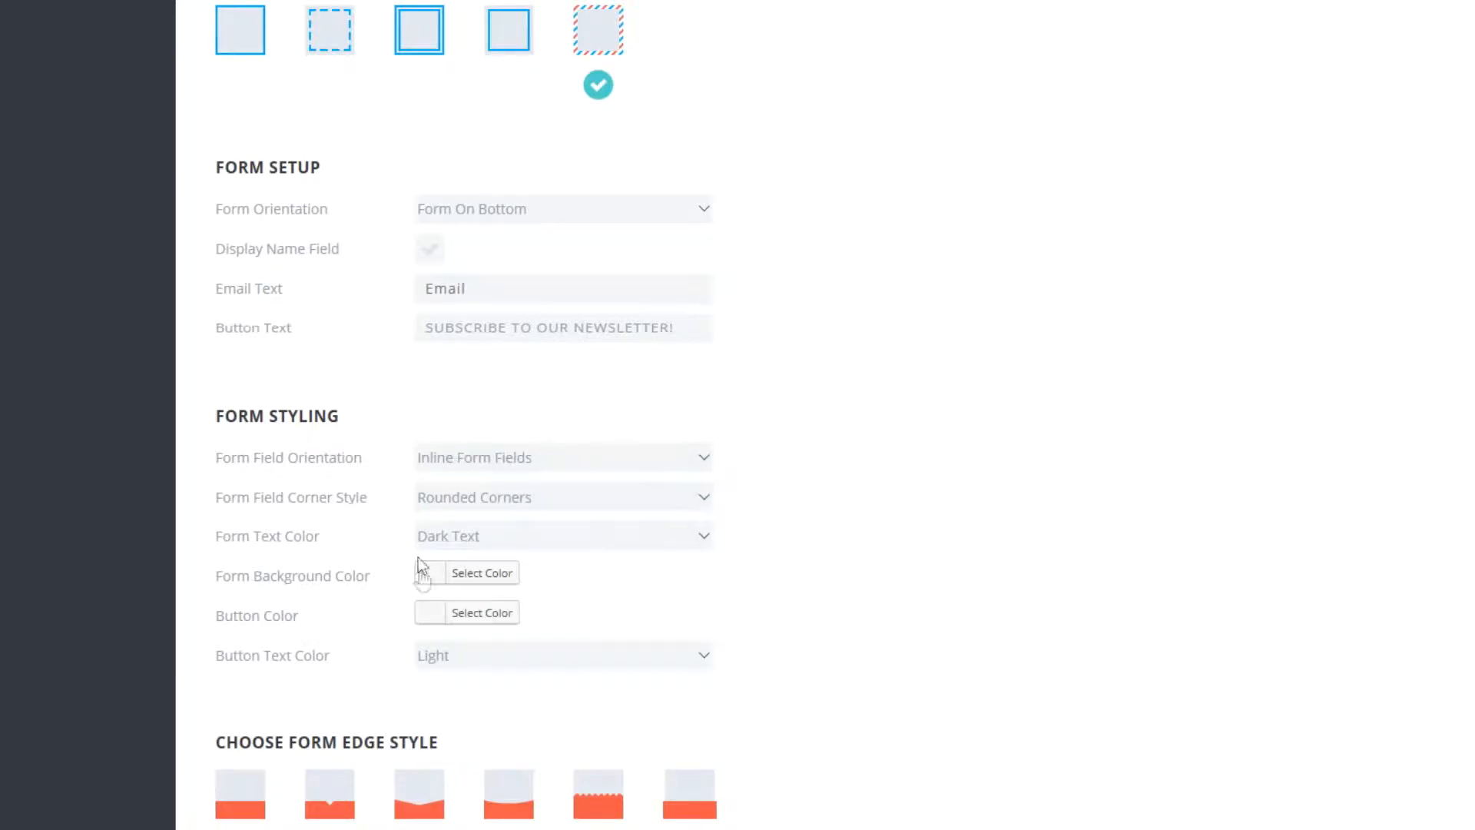
Choose the zigzag form edge style for the optin.
scroll(1274, 599, "down", 4)
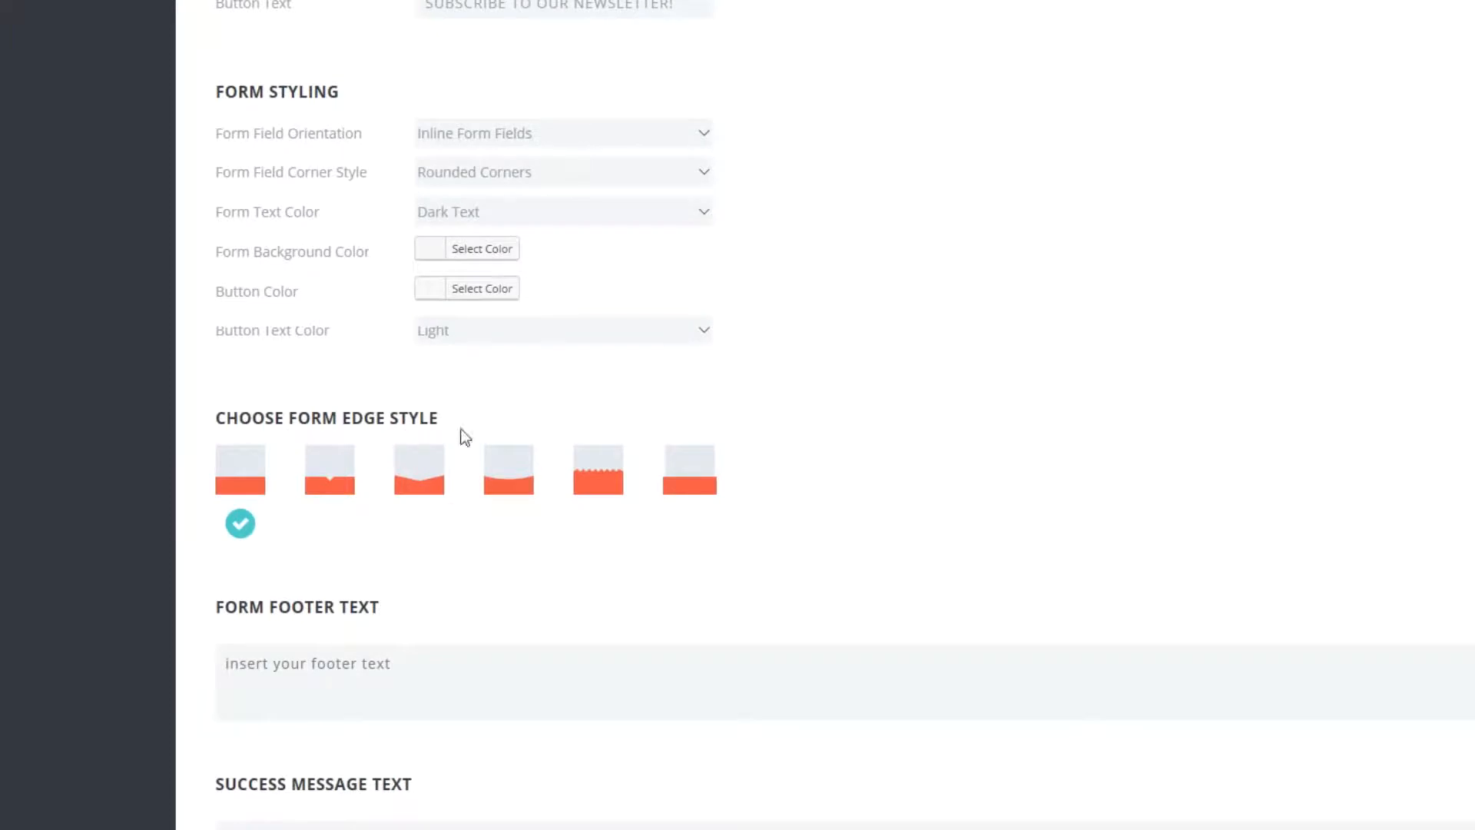
left_click(602, 480)
scroll(879, 537, "down", 4)
left_click(240, 335)
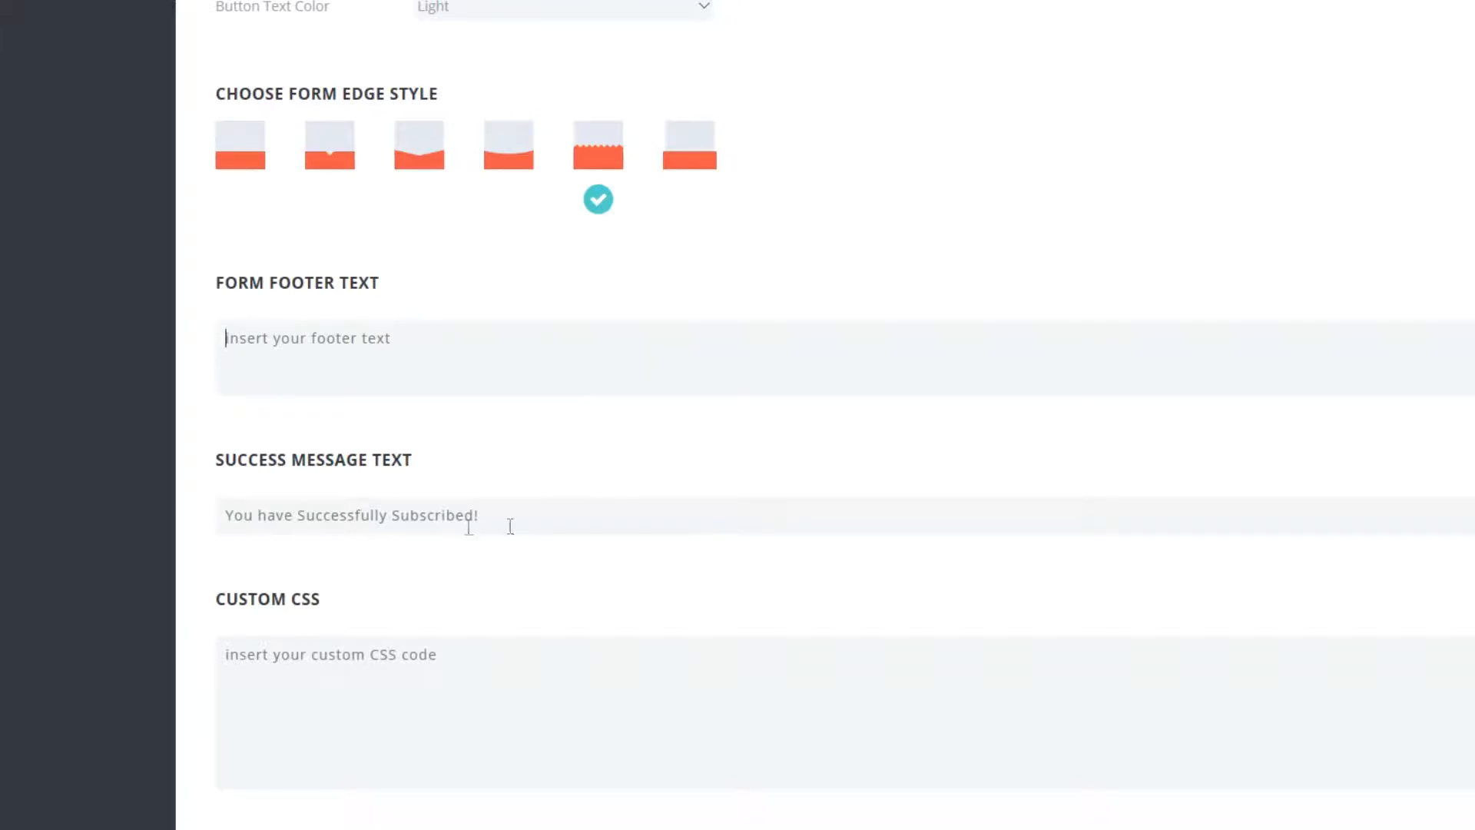
left_click(382, 517)
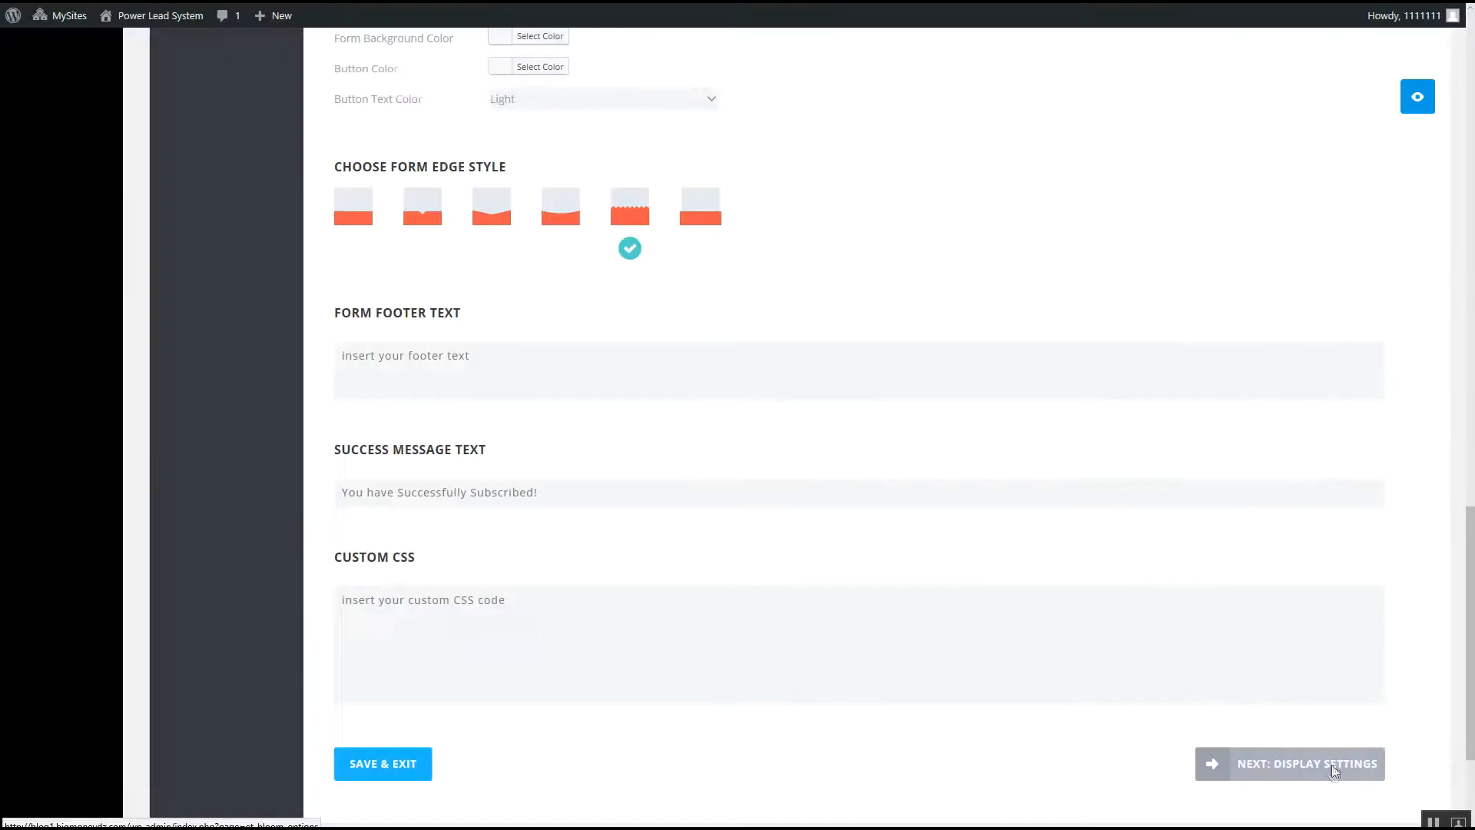
Proceed to the display settings, keep the Fade In intro animation, and enable Display Once Per Session.
left_click(972, 538)
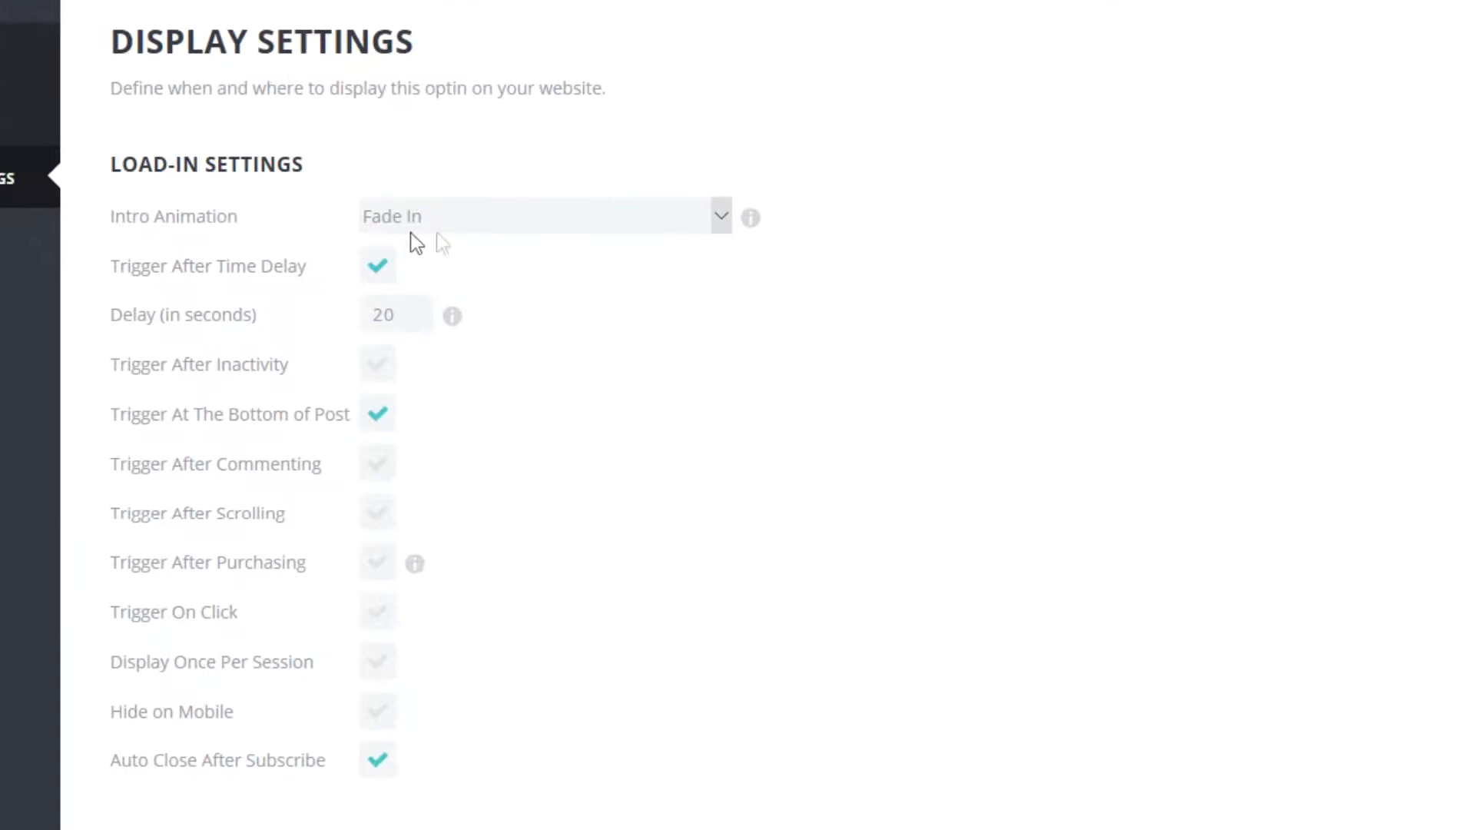
left_click(721, 218)
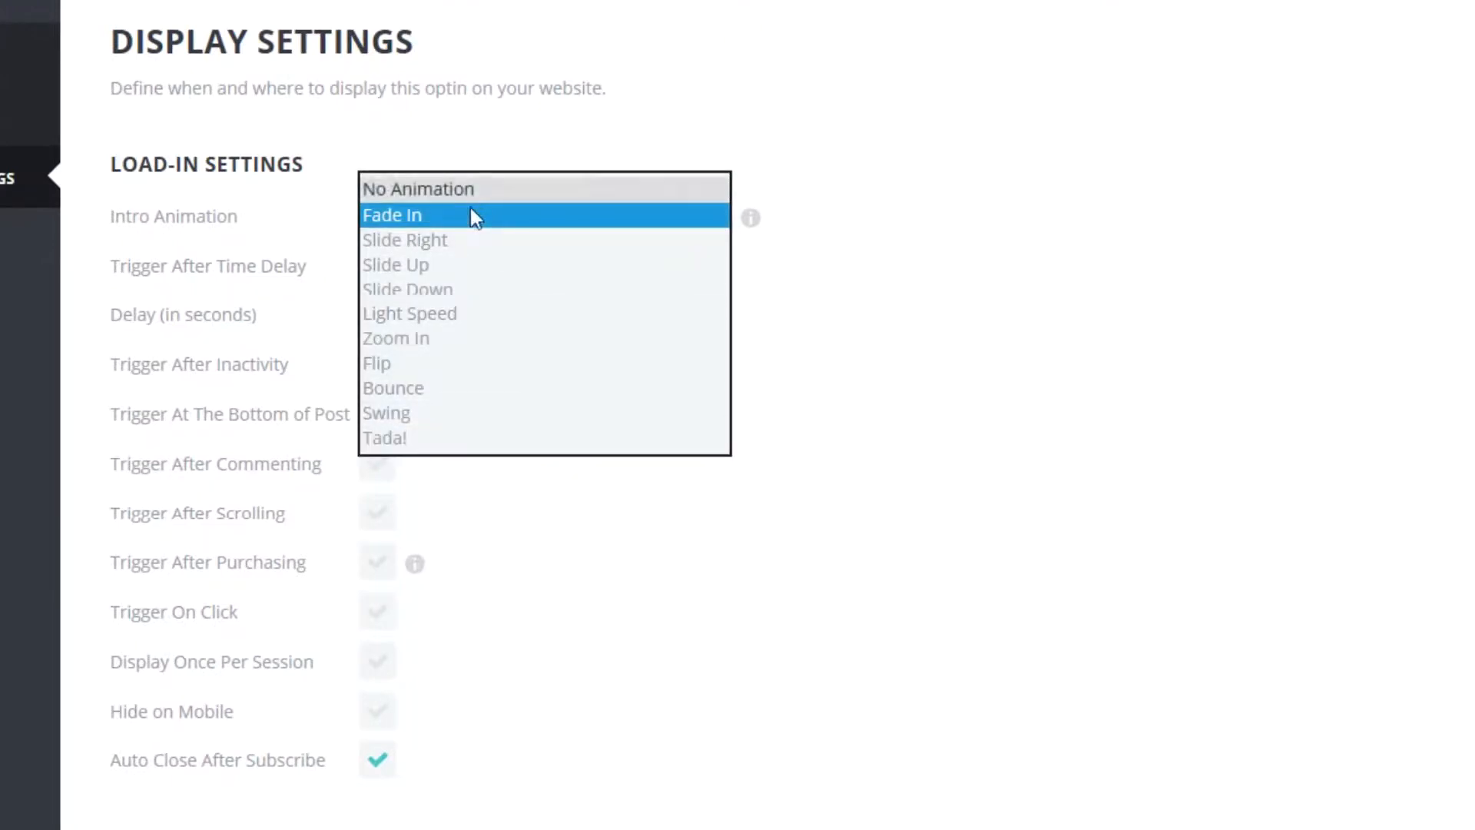
left_click(844, 243)
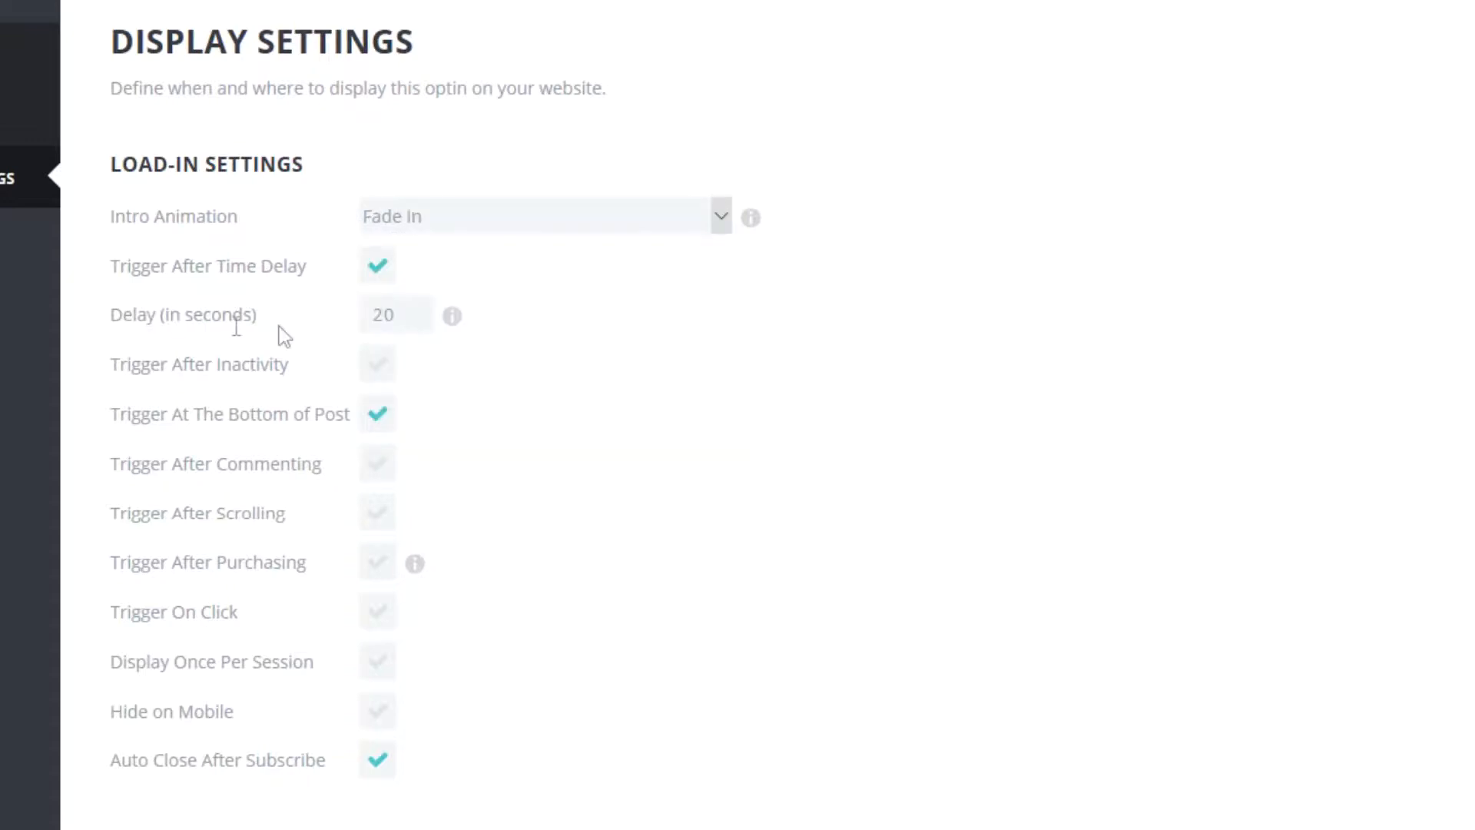
scroll(615, 323, "down", 3)
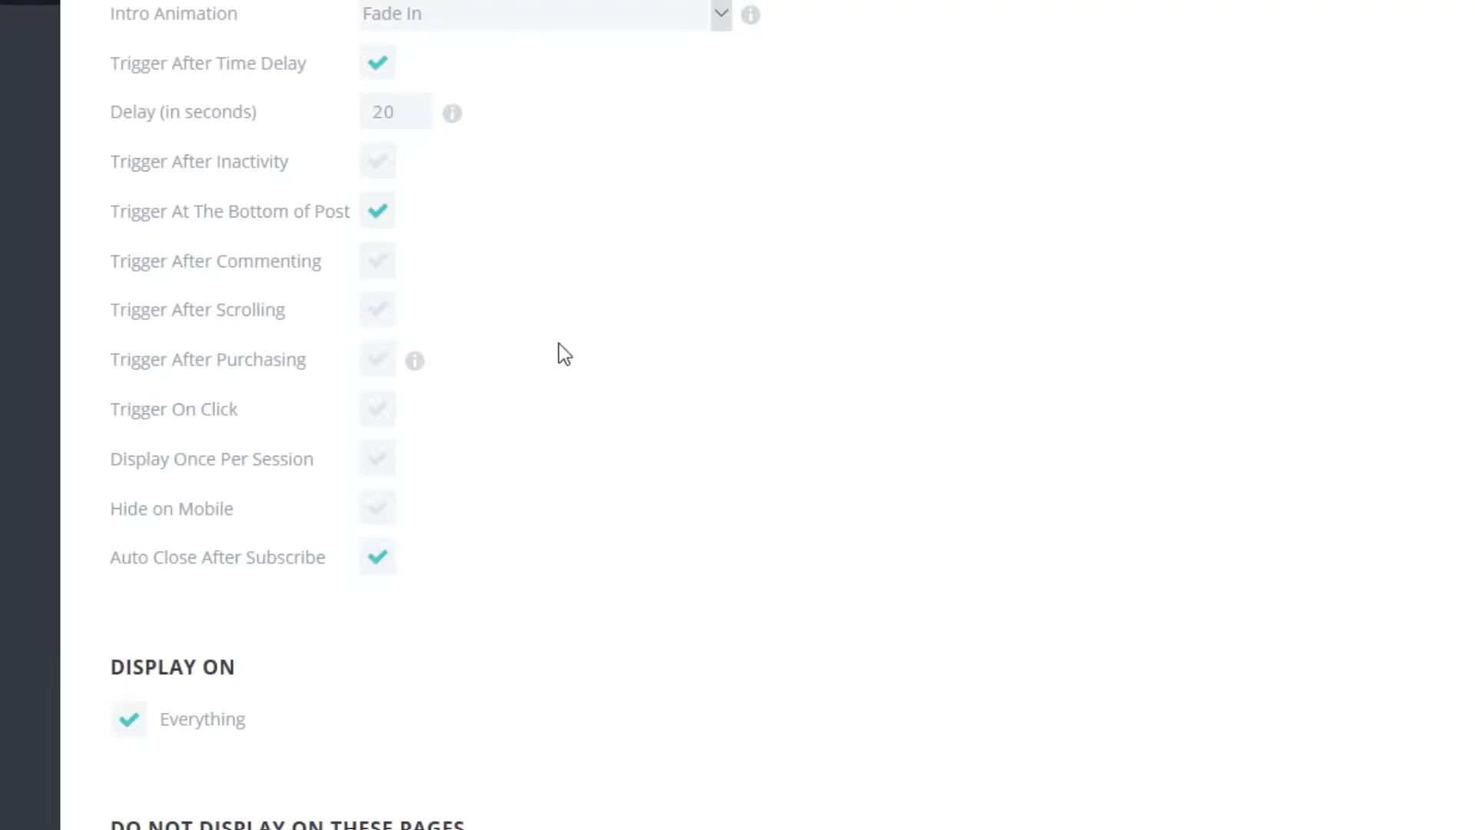
left_click(377, 461)
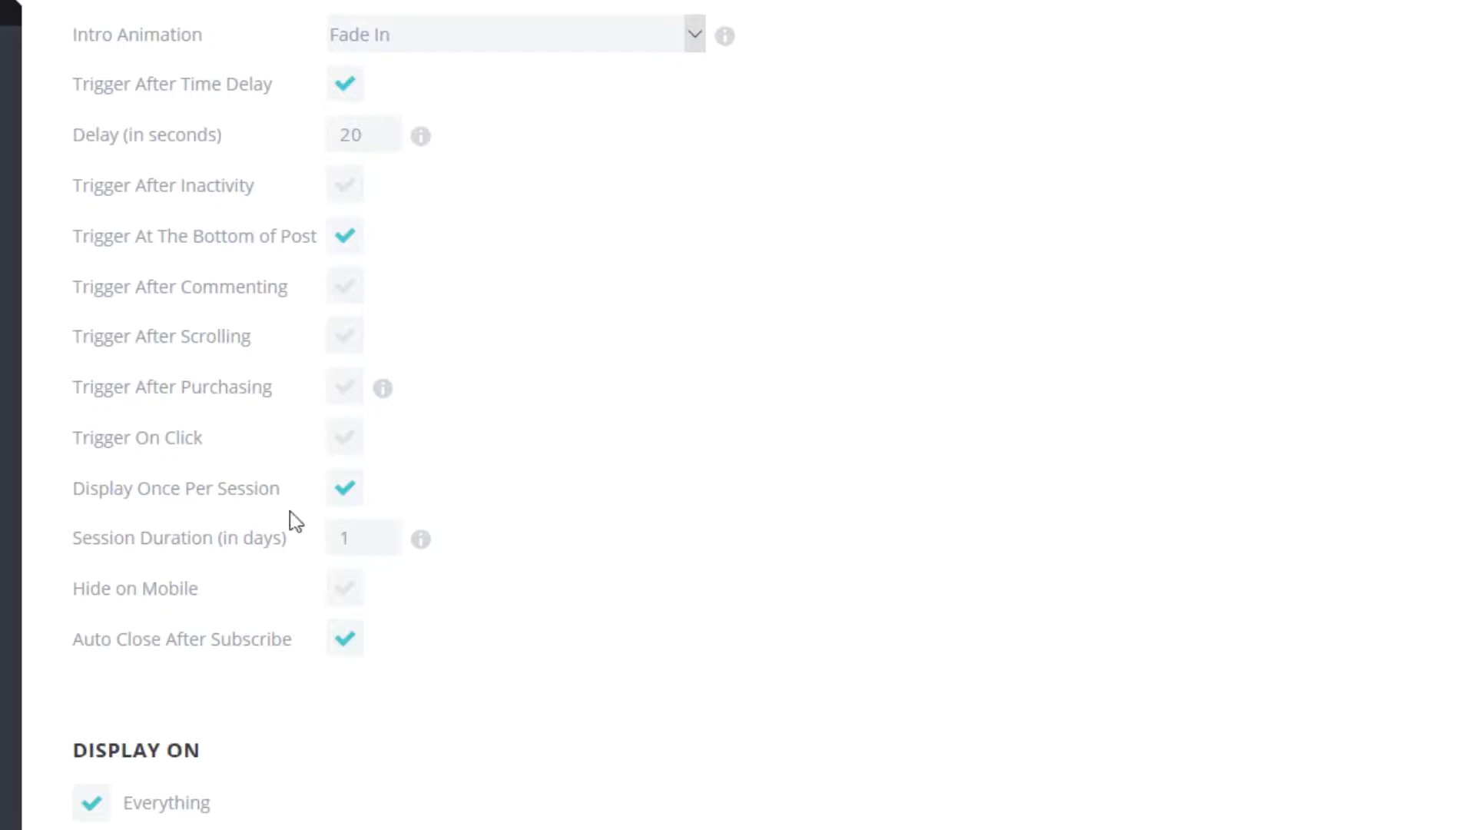
scroll(607, 542, "down", 3)
left_click(94, 599)
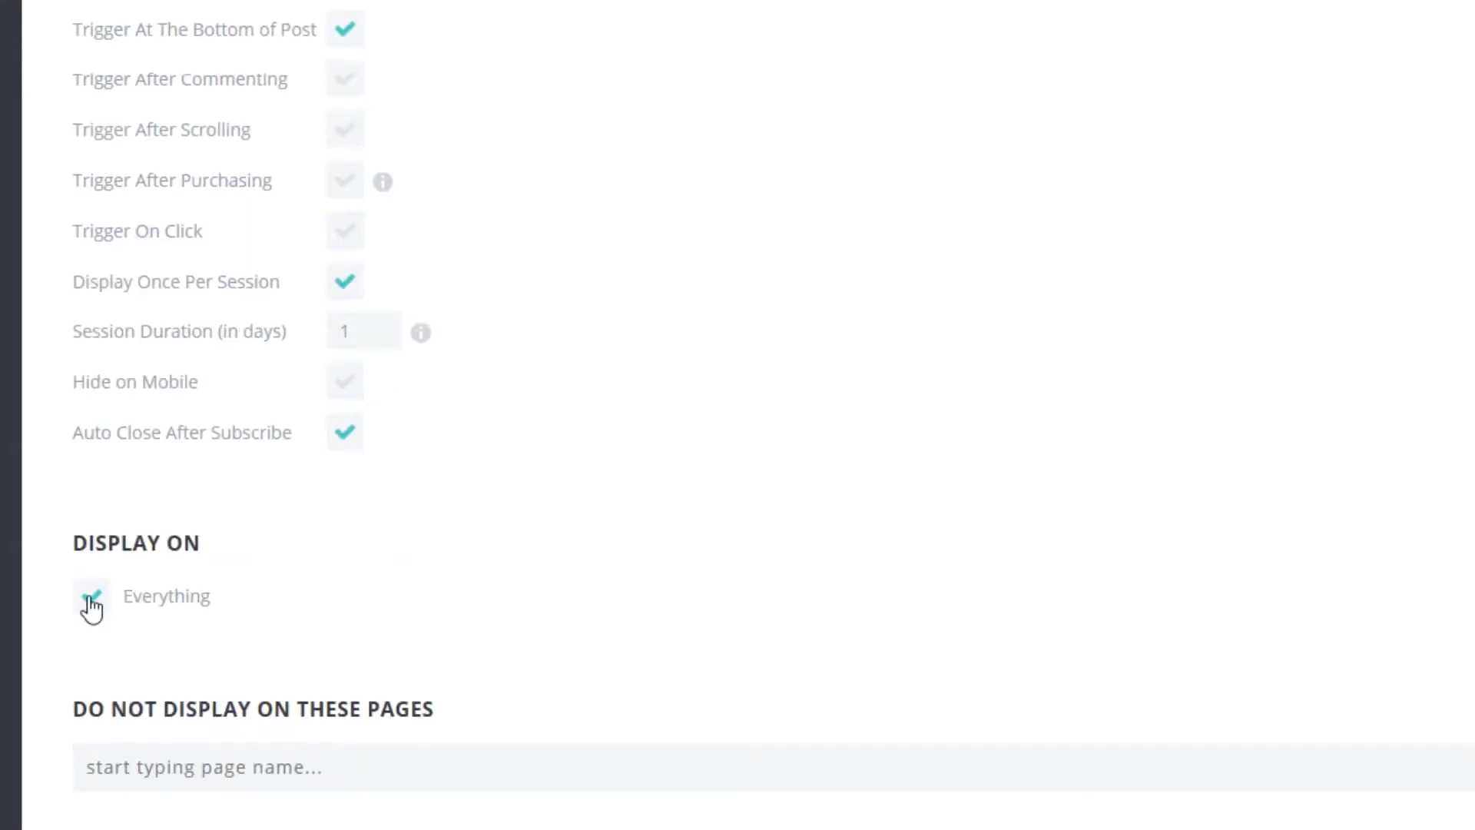
scroll(607, 568, "down", 3)
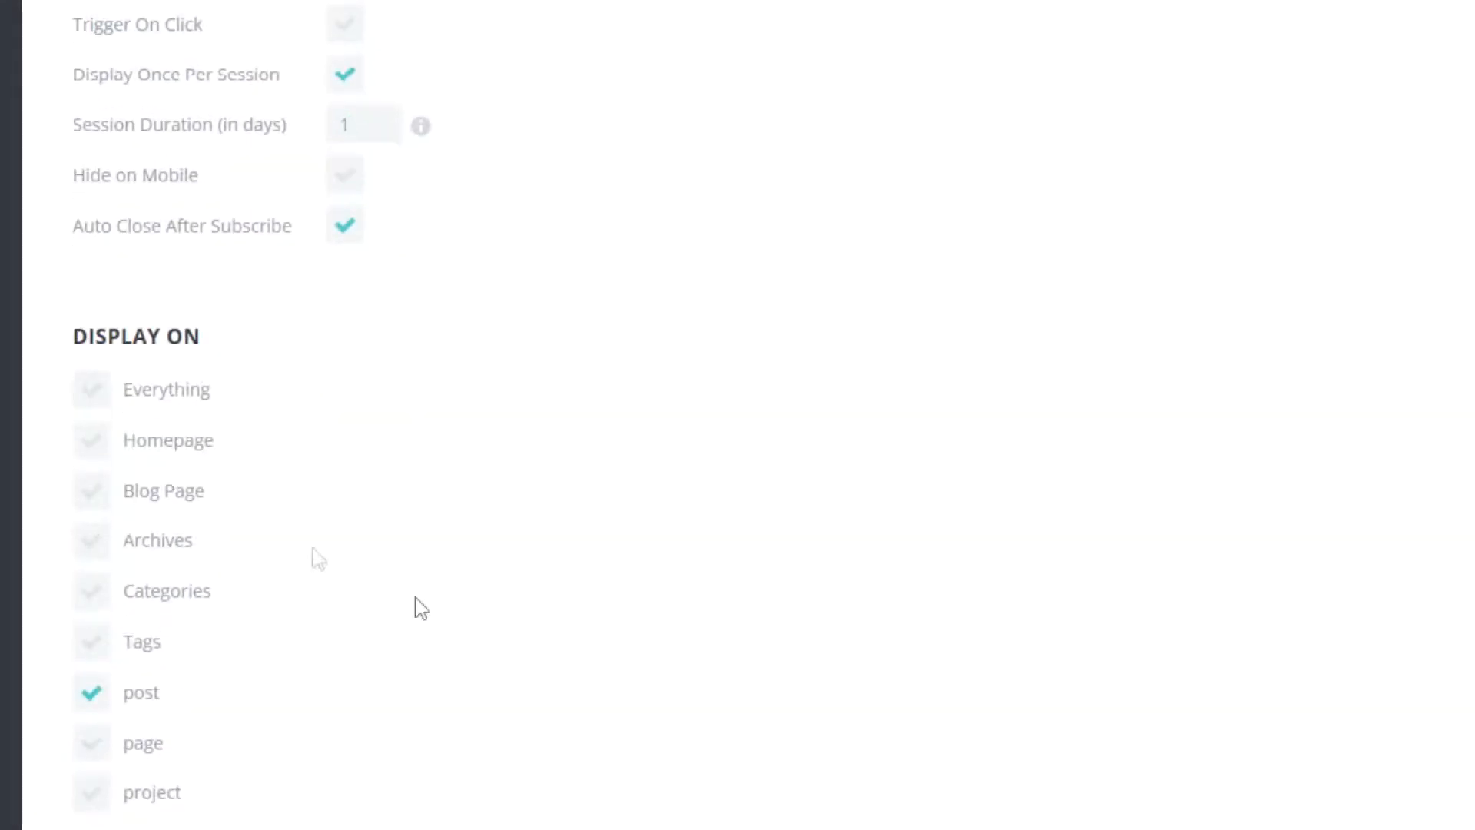
left_click(91, 396)
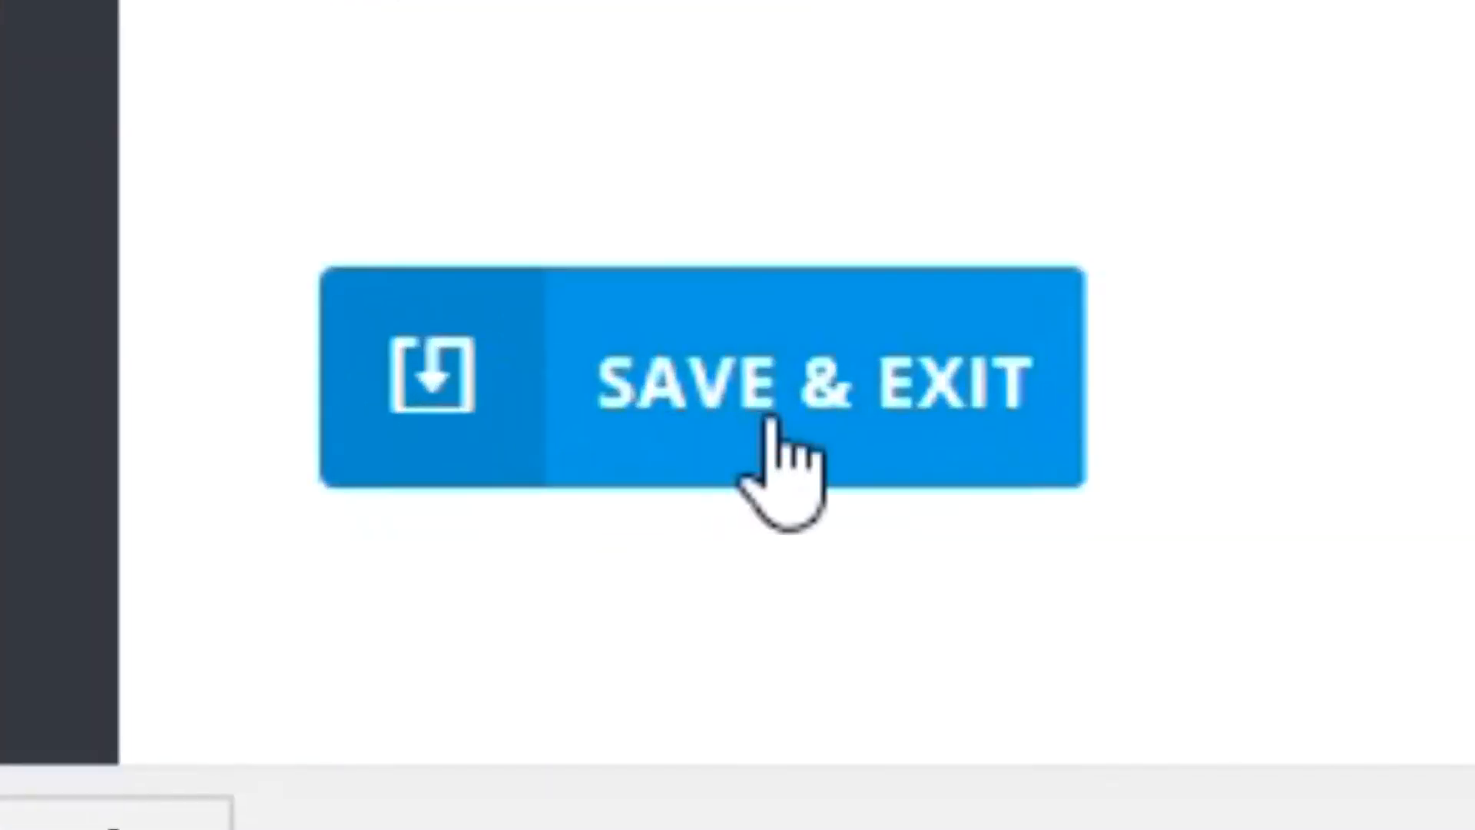
Save and exit the optin, then open the site's homepage and submit a test subscription through the pop-up.
left_click(769, 424)
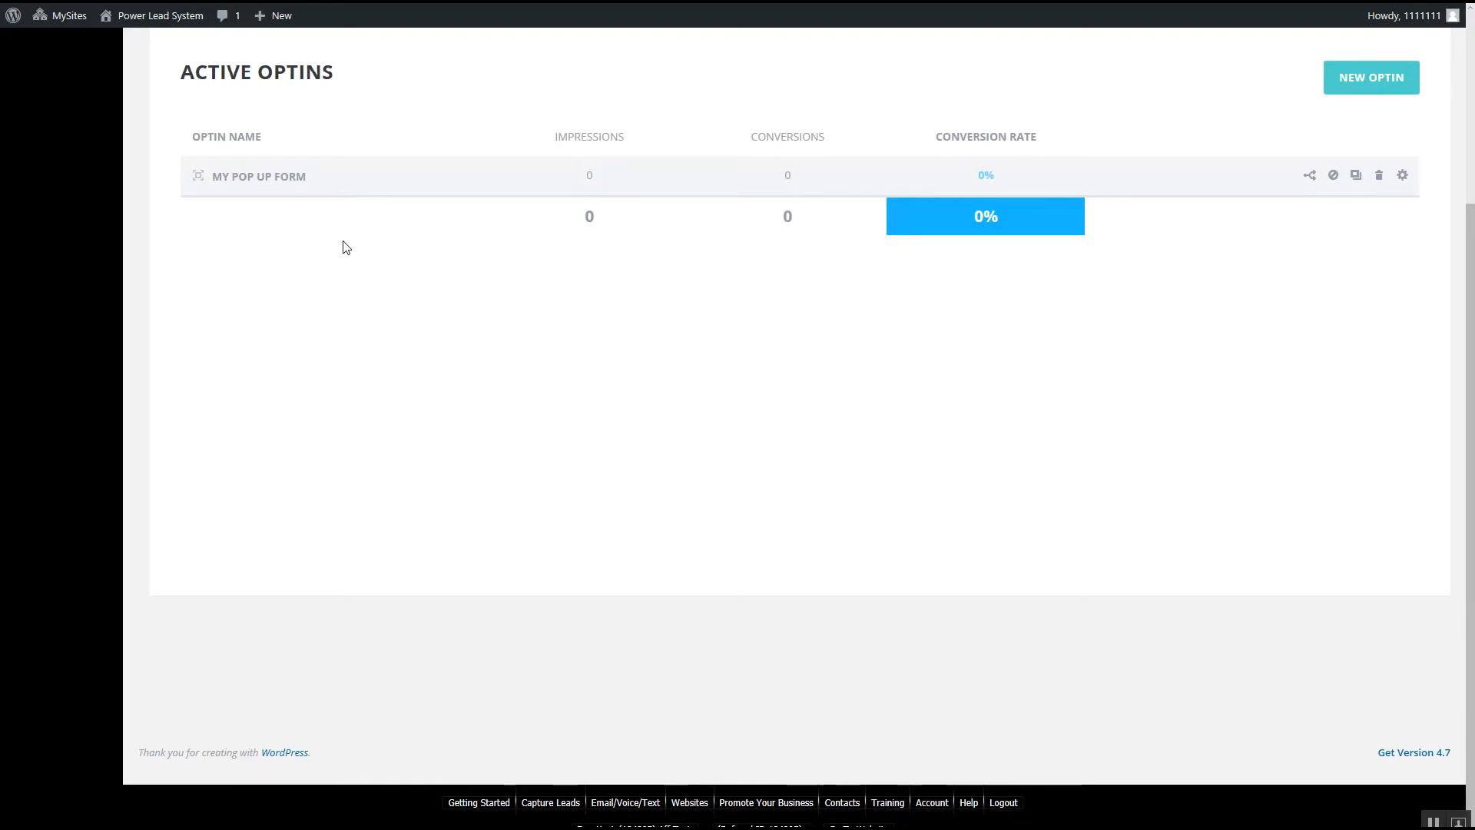
mouse_move(163, 23)
left_click(164, 19)
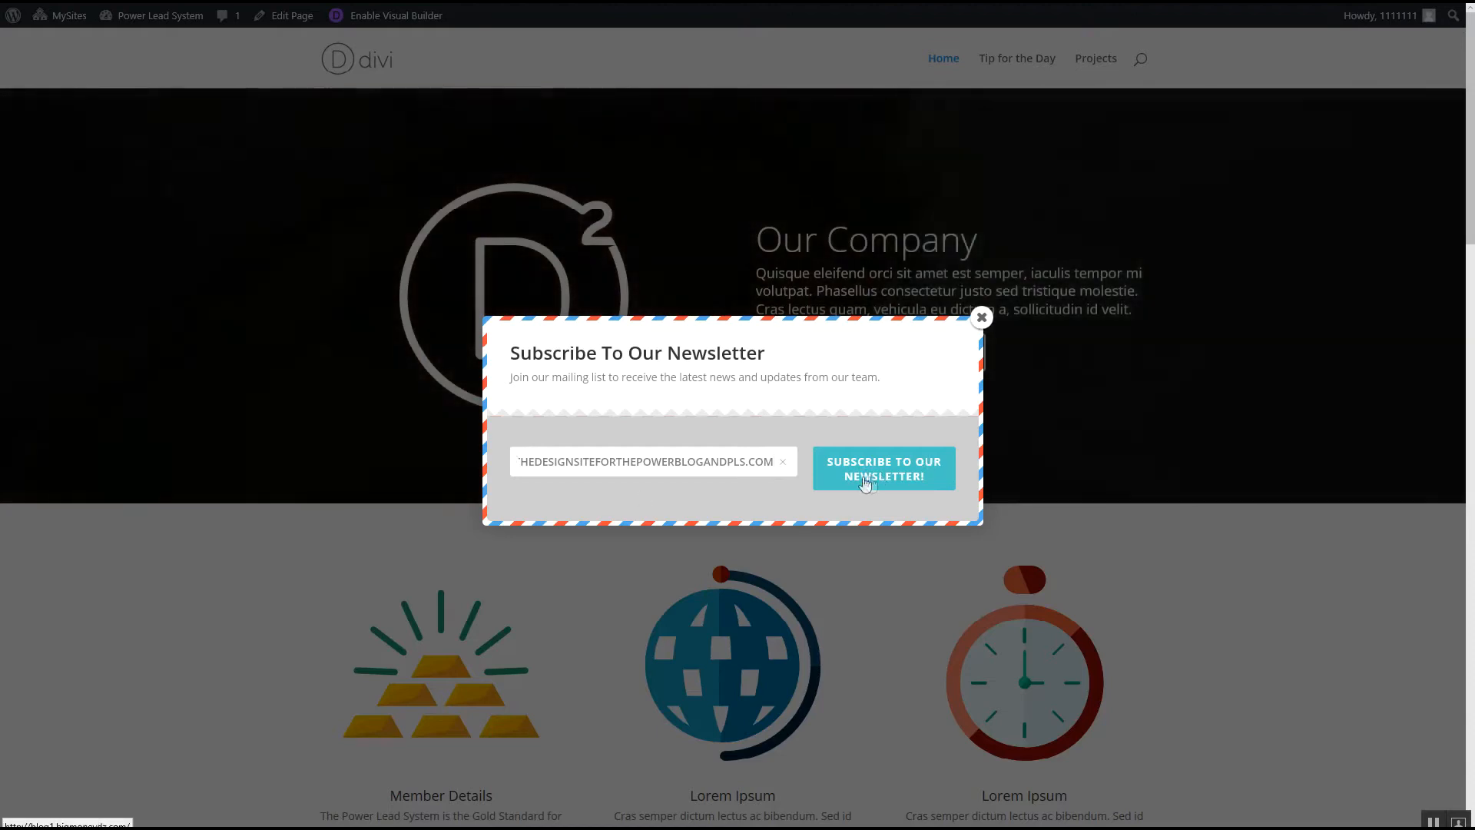
left_click(896, 473)
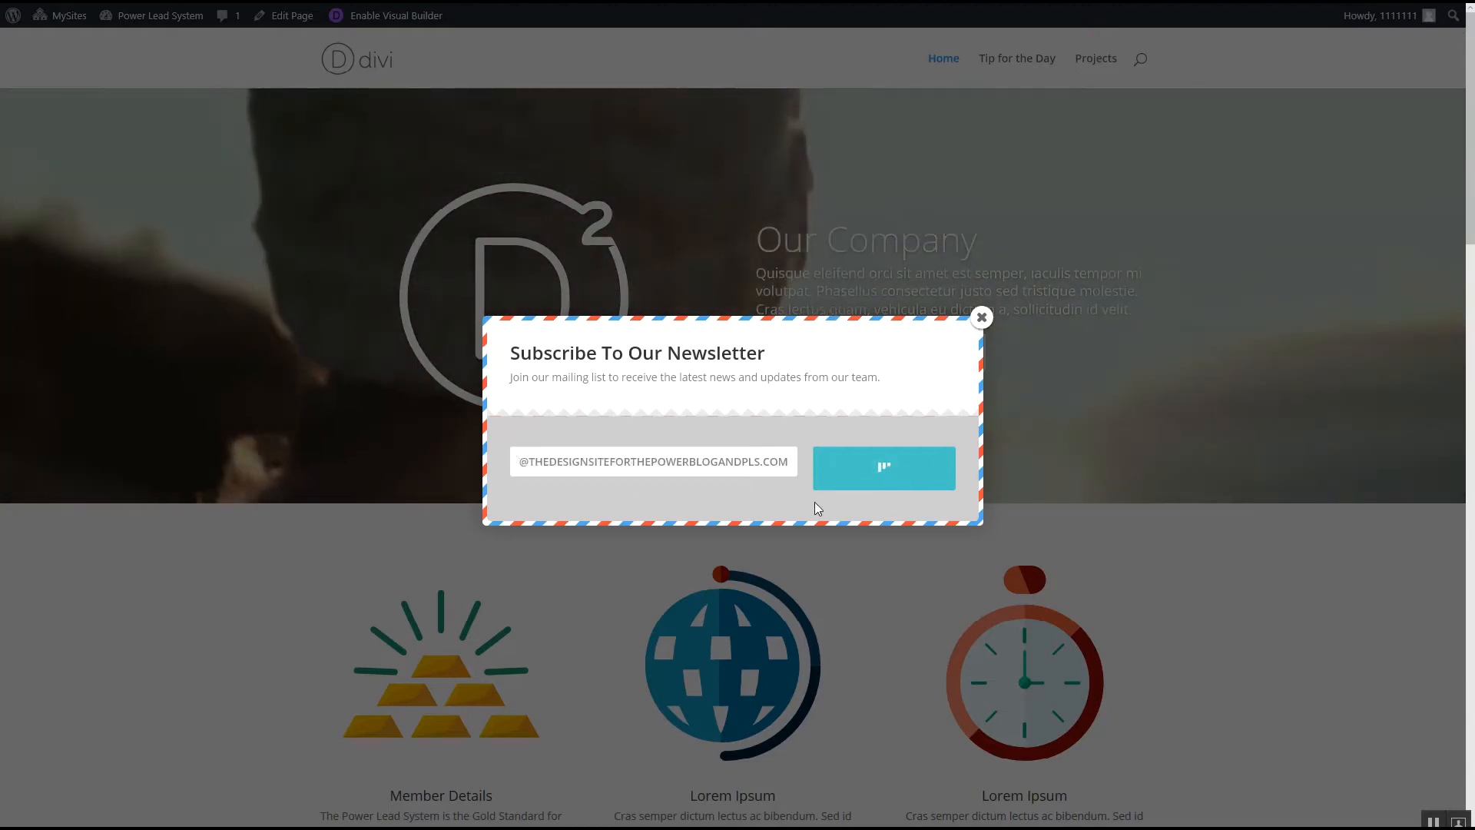